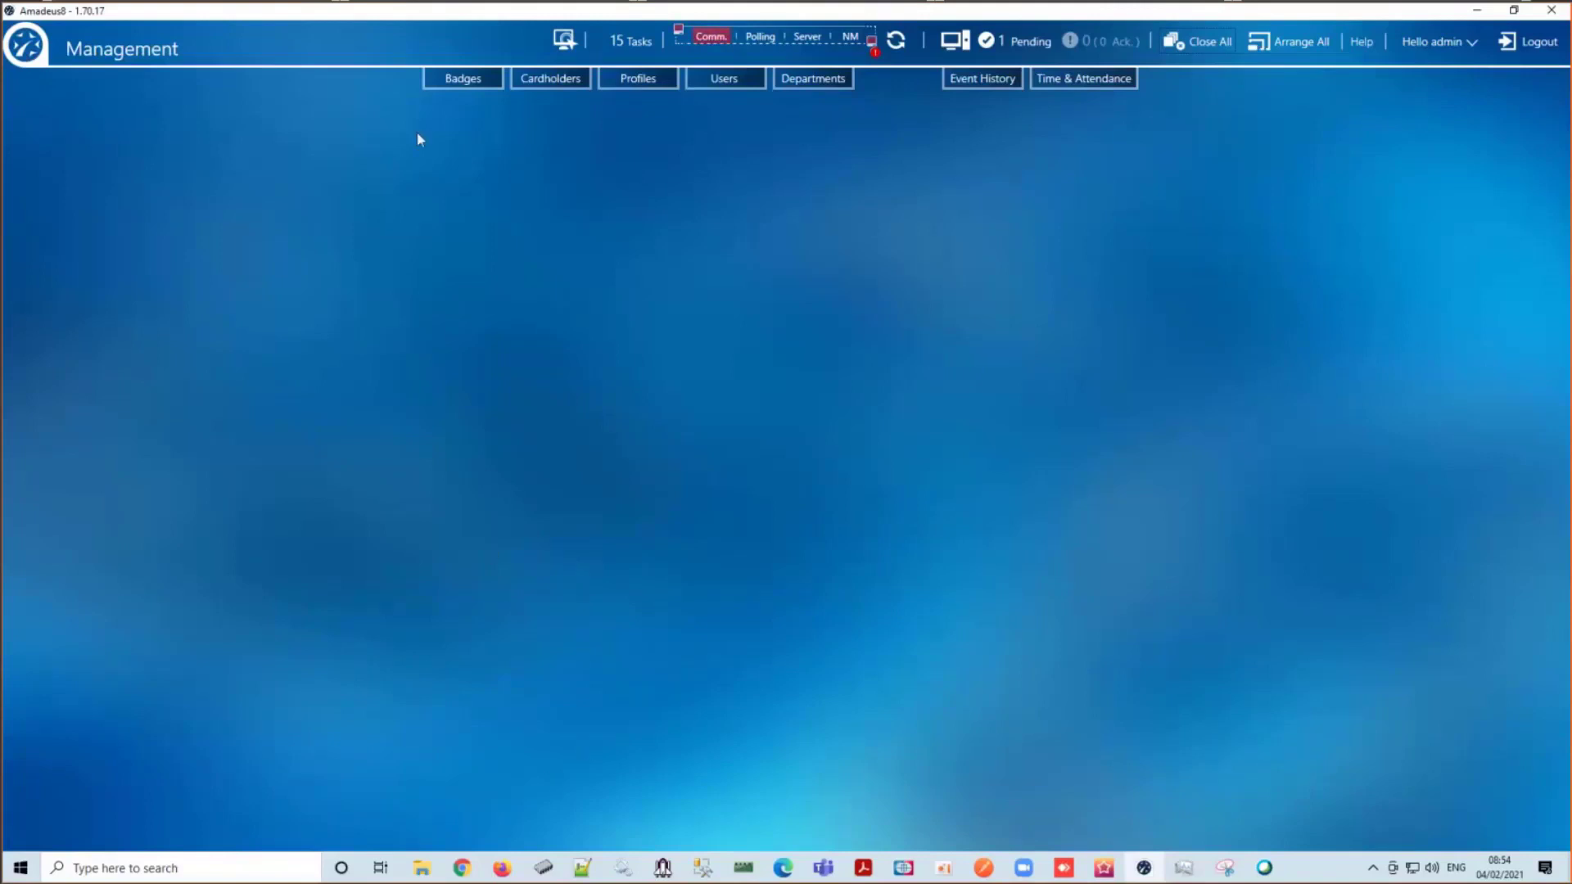
# Search the cardholders list by last name, open the matching Site 1 local cardholder's record, and expand its Access settings
pyautogui.click(553, 91)
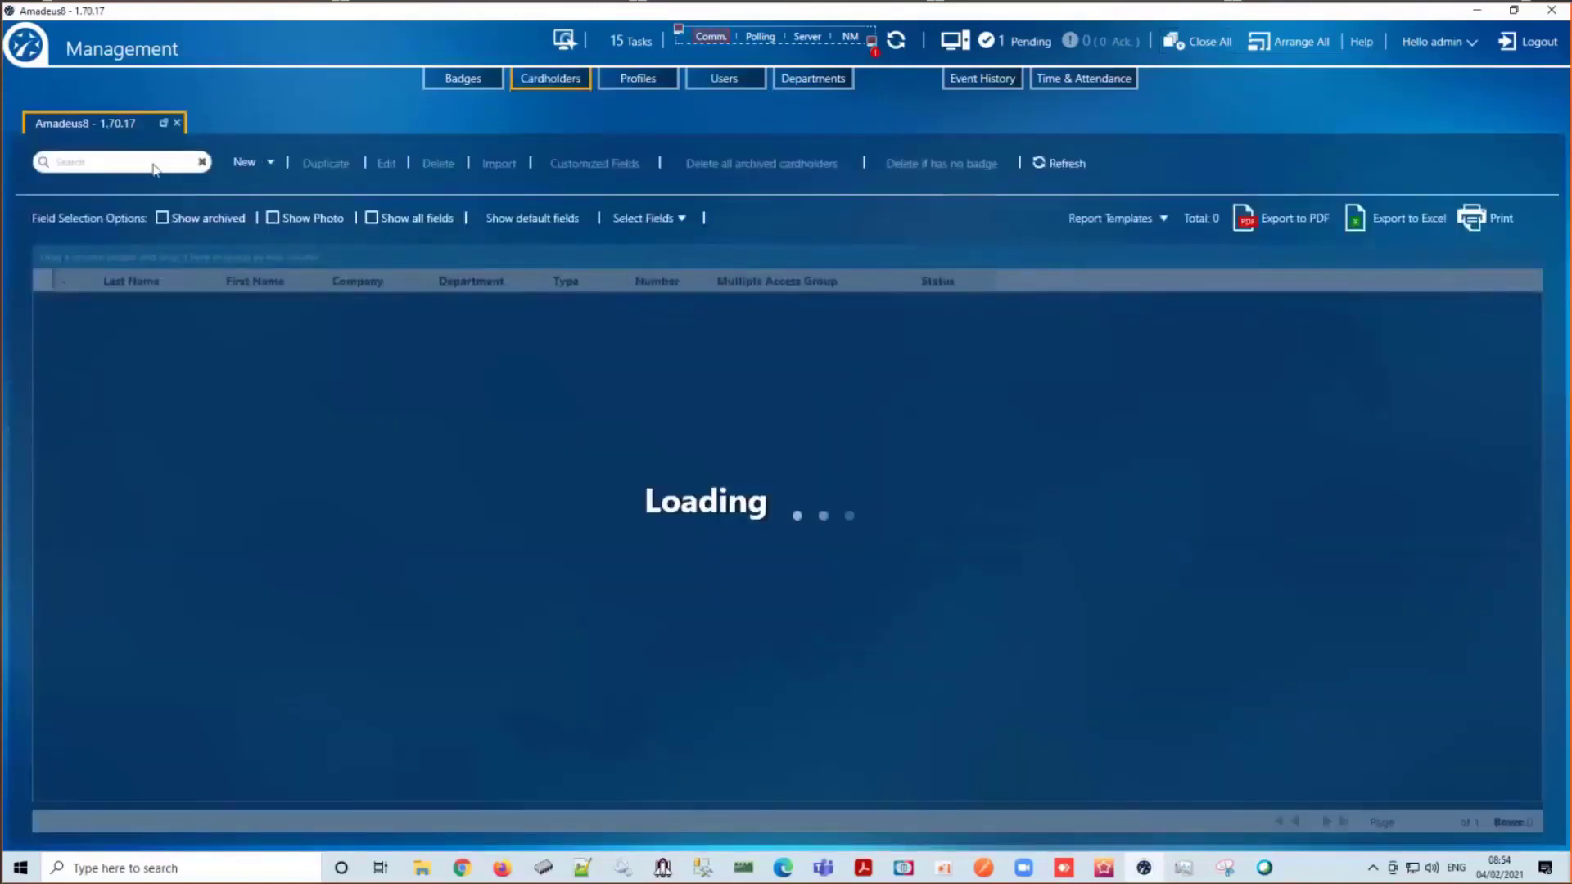
pyautogui.write('tay')
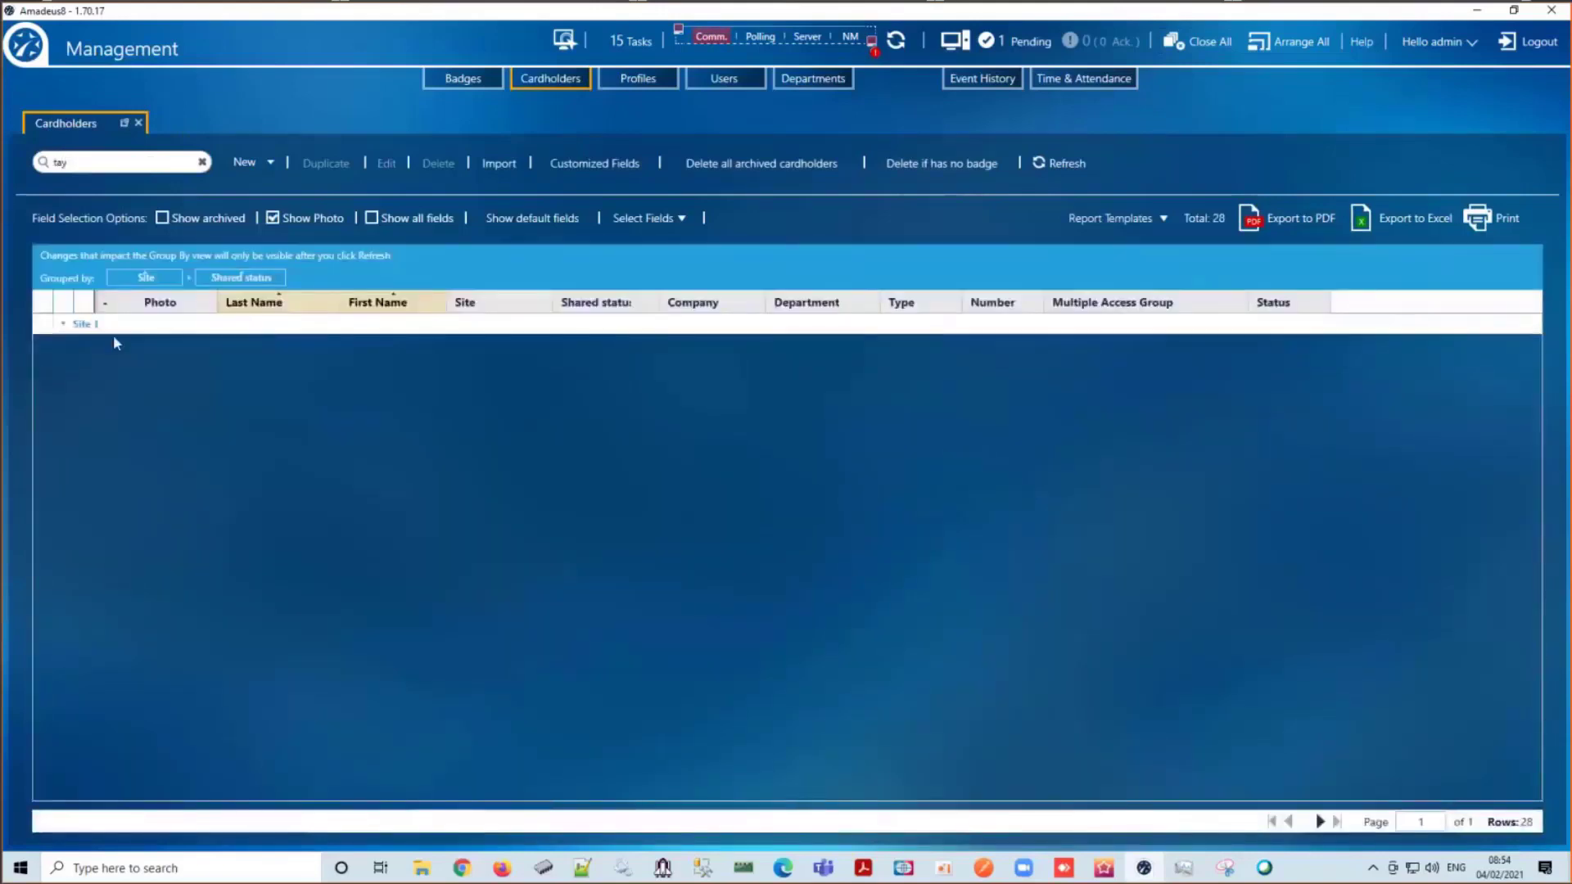
pyautogui.click(63, 324)
pyautogui.click(84, 344)
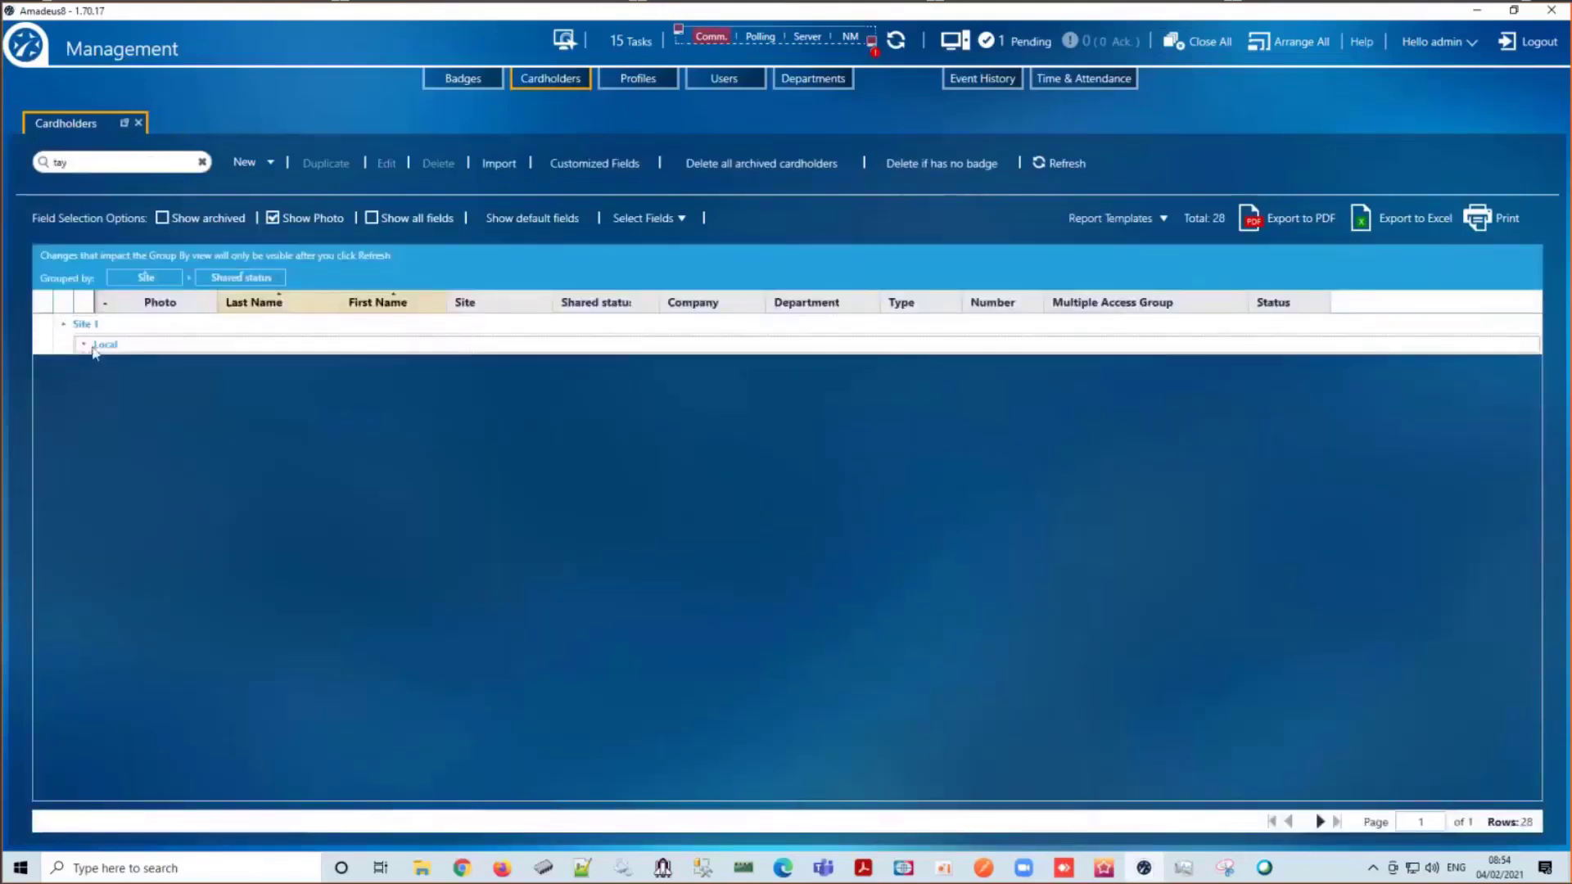
pyautogui.click(222, 371)
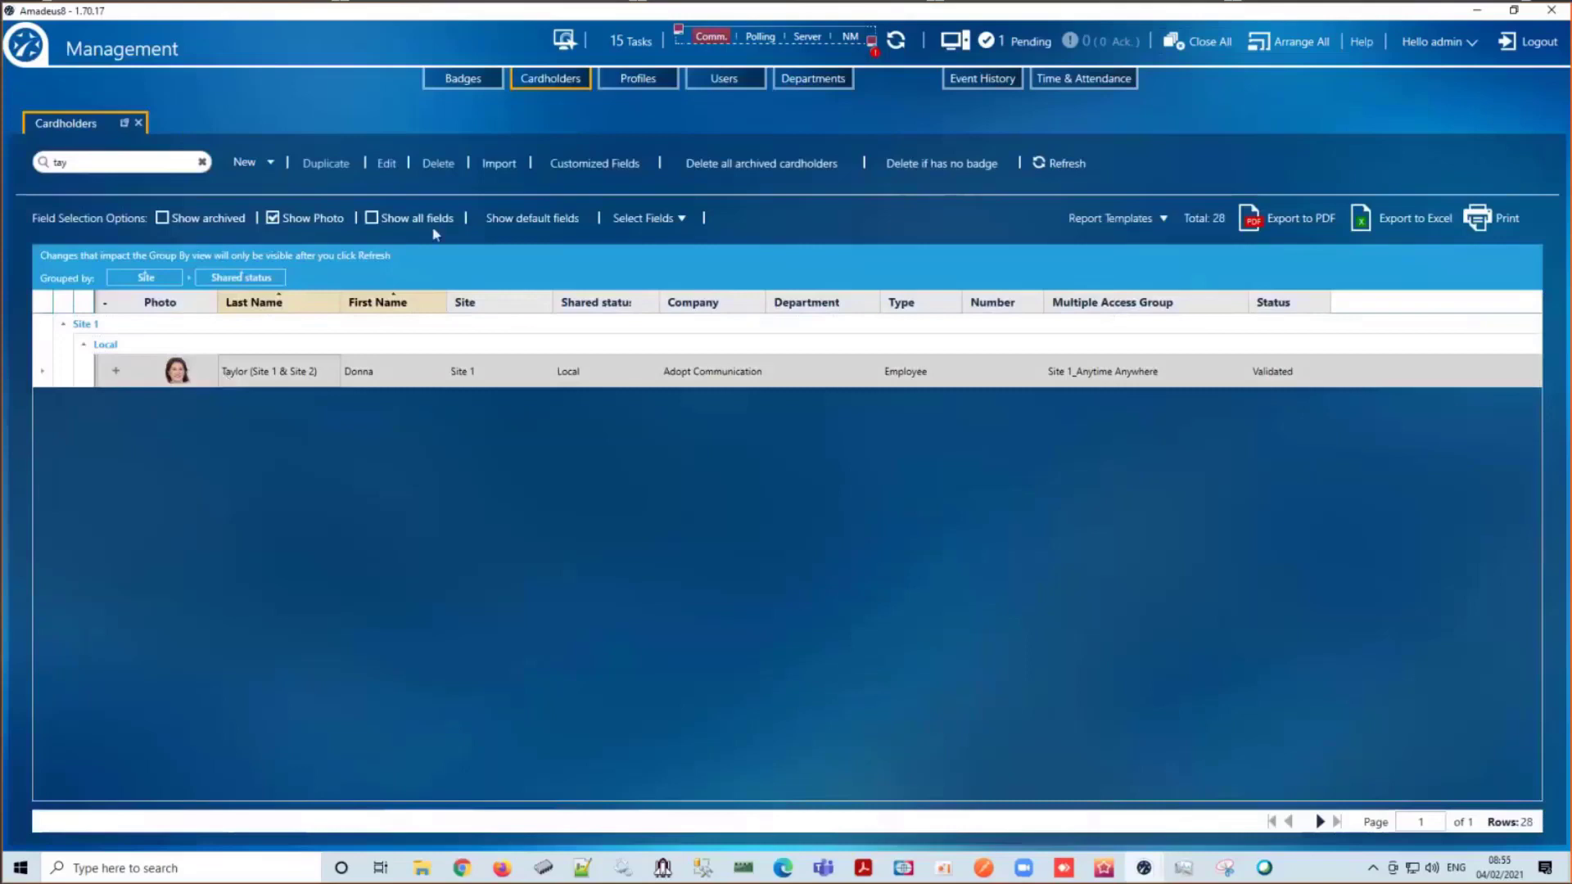
pyautogui.doubleClick(223, 371)
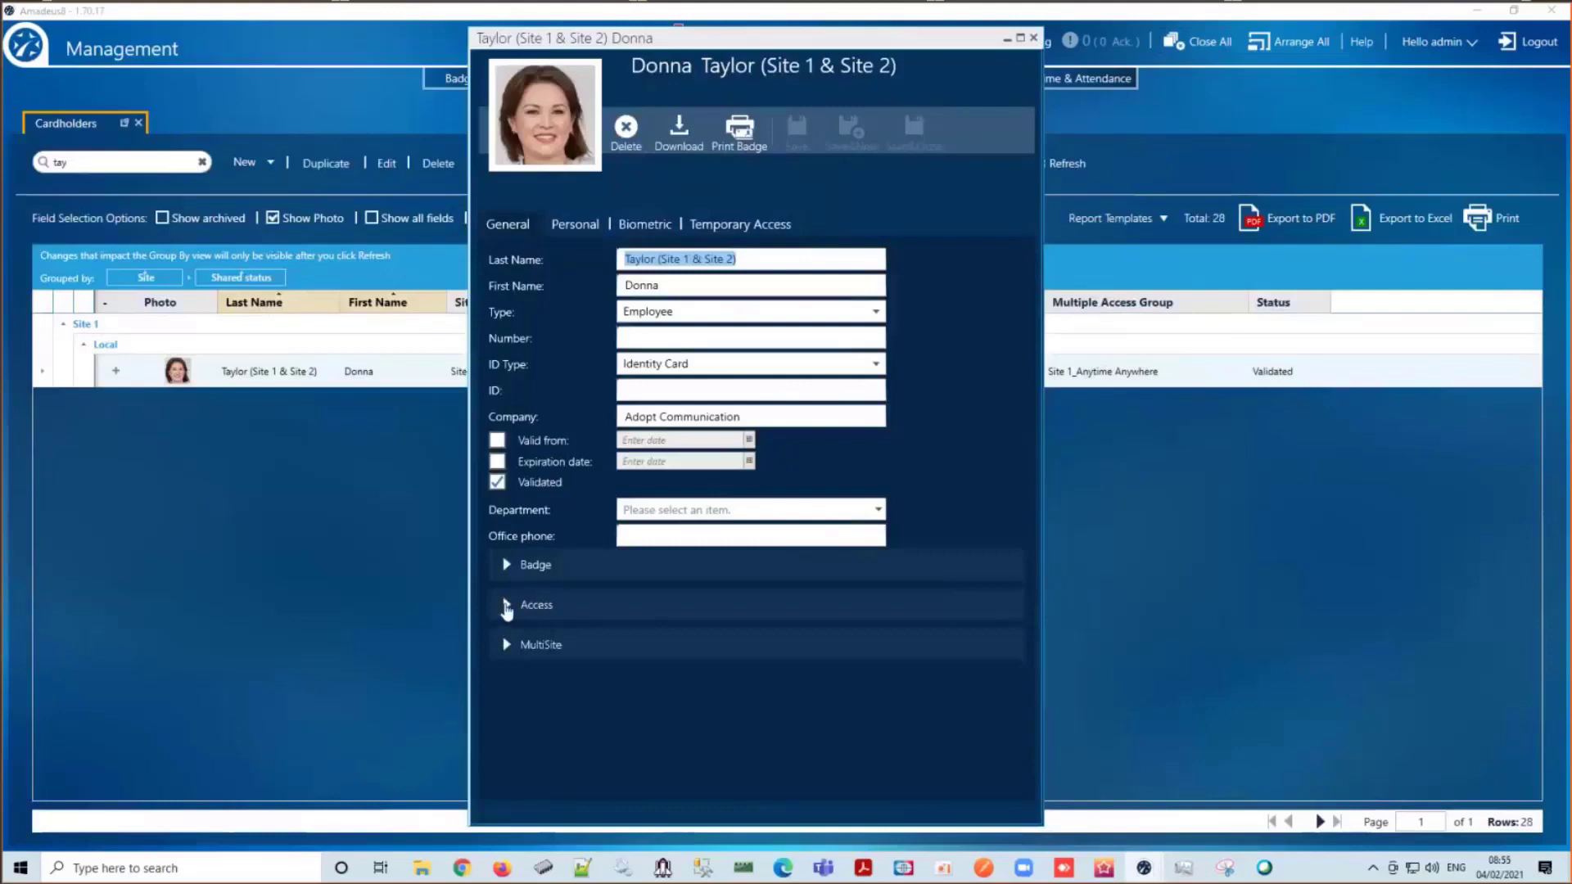
pyautogui.click(508, 608)
pyautogui.click(507, 608)
pyautogui.scroll(-2, 544, 607)
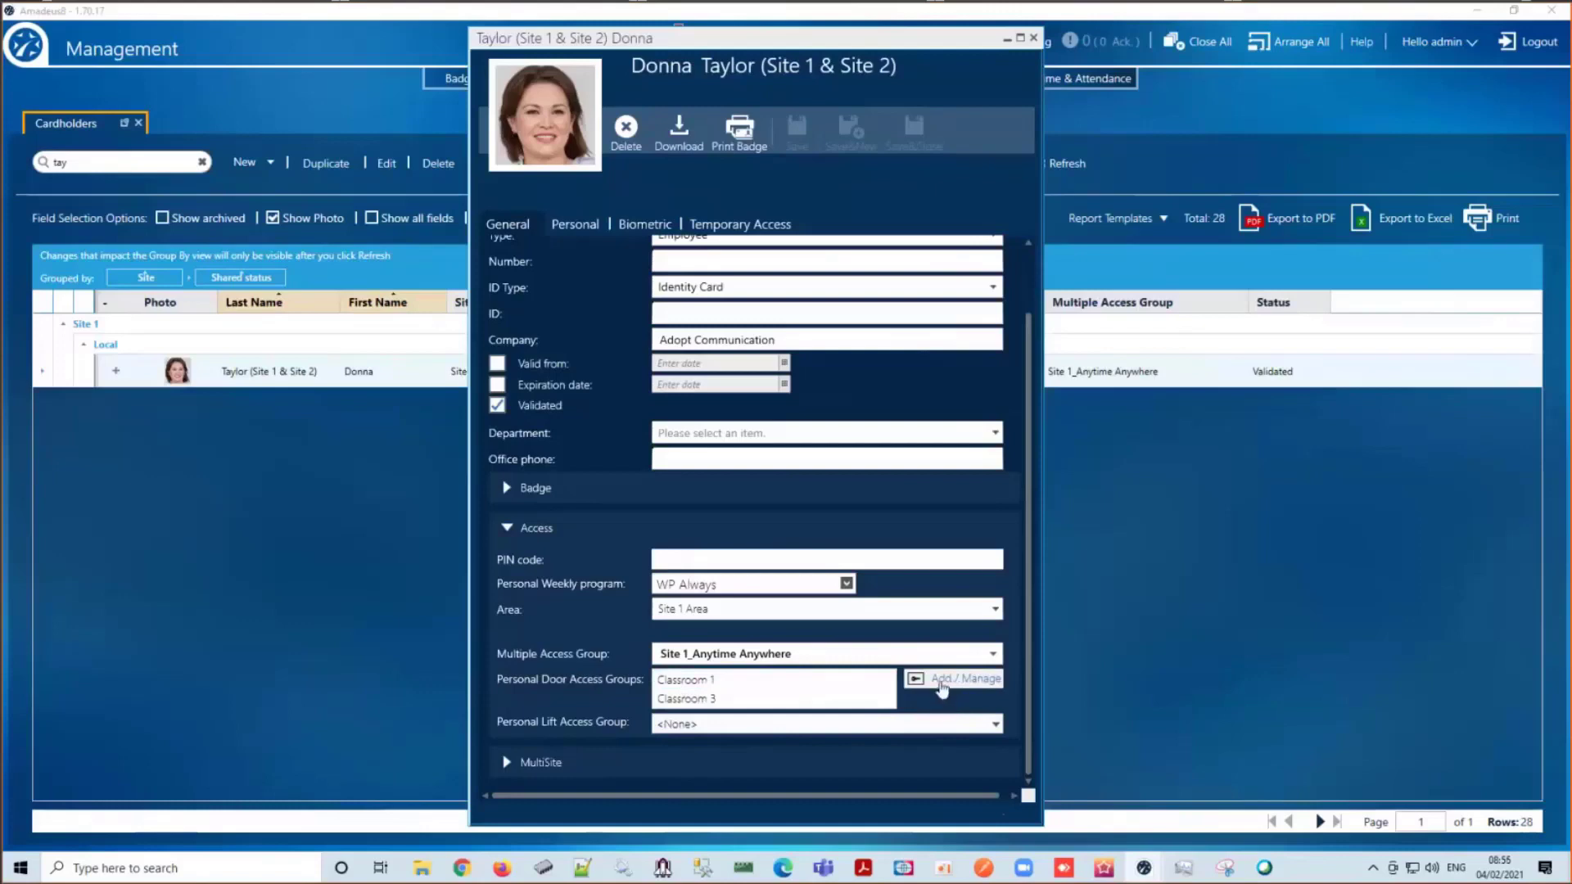
# Add Classroom 6 to the cardholder's personal door access groups, then save and close the record
pyautogui.click(941, 679)
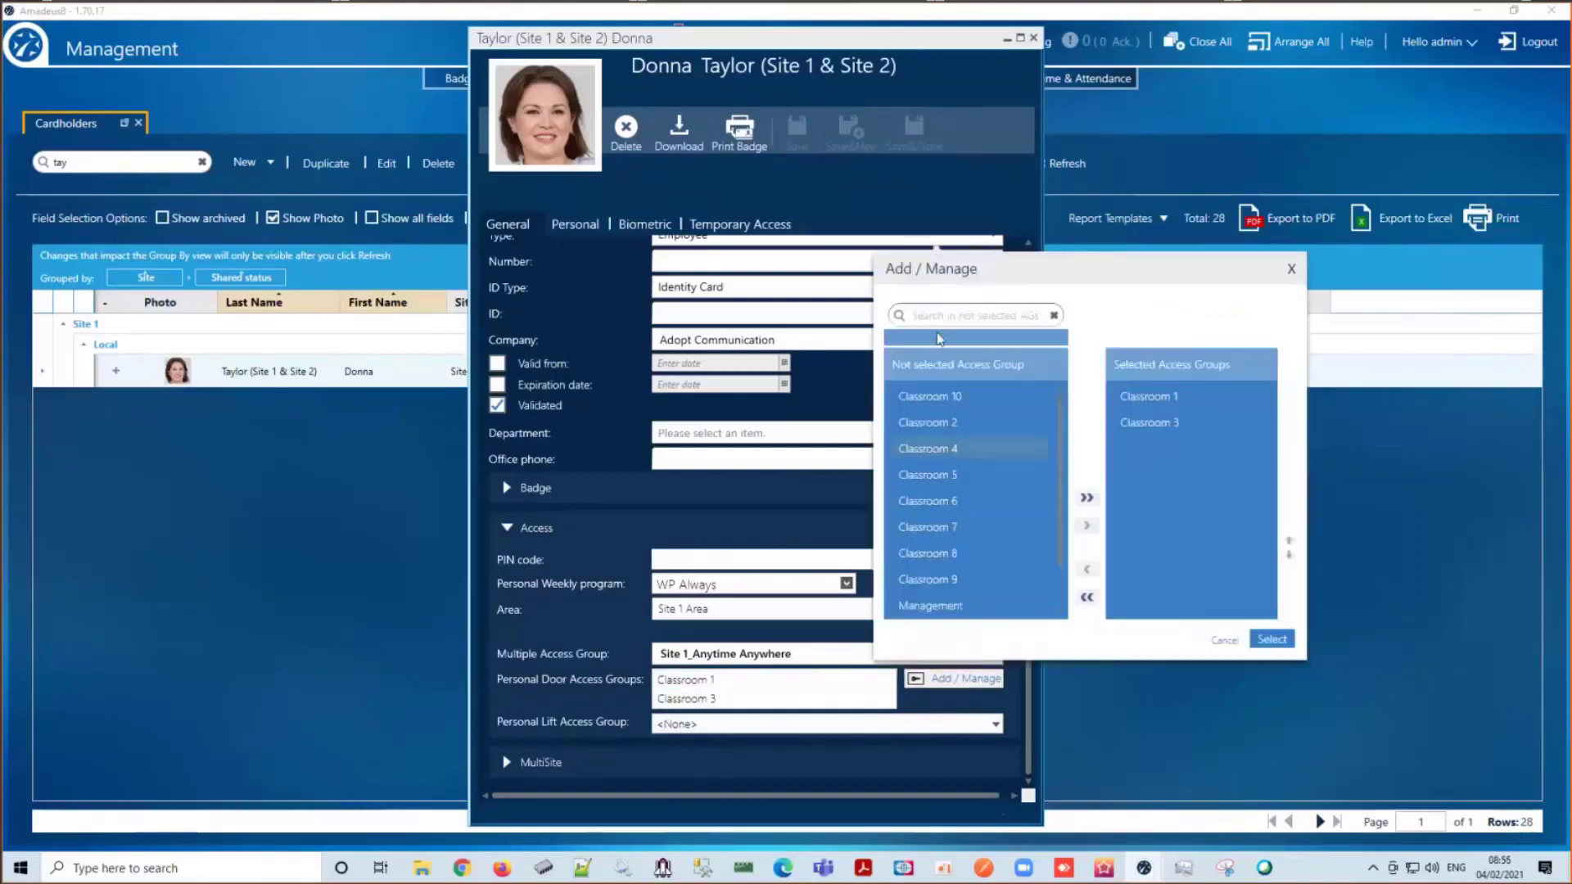
pyautogui.click(937, 400)
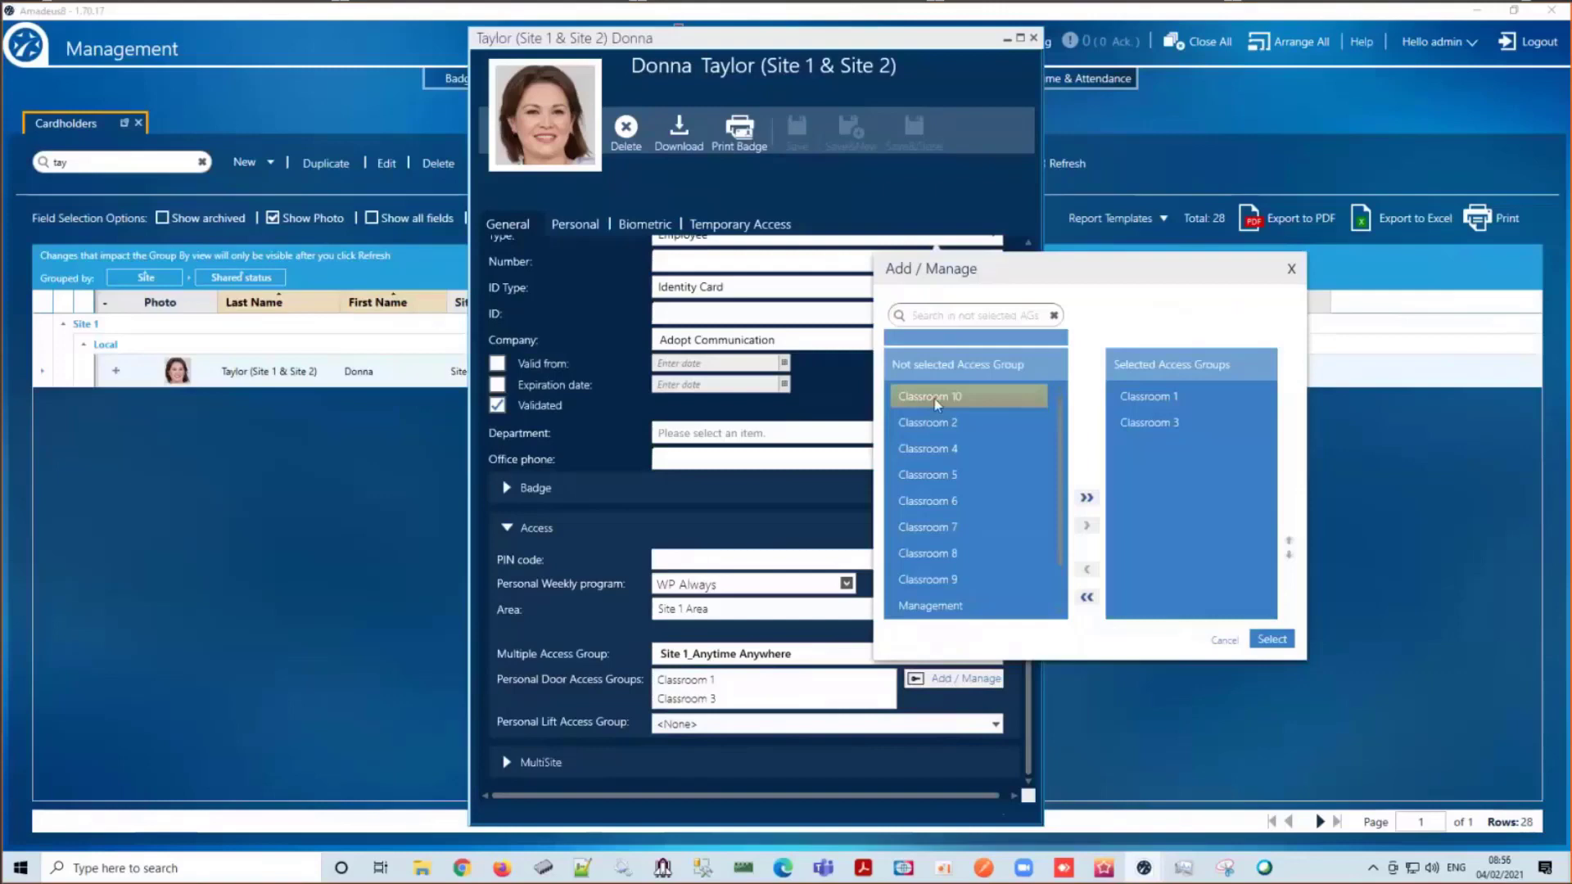
pyautogui.click(1152, 396)
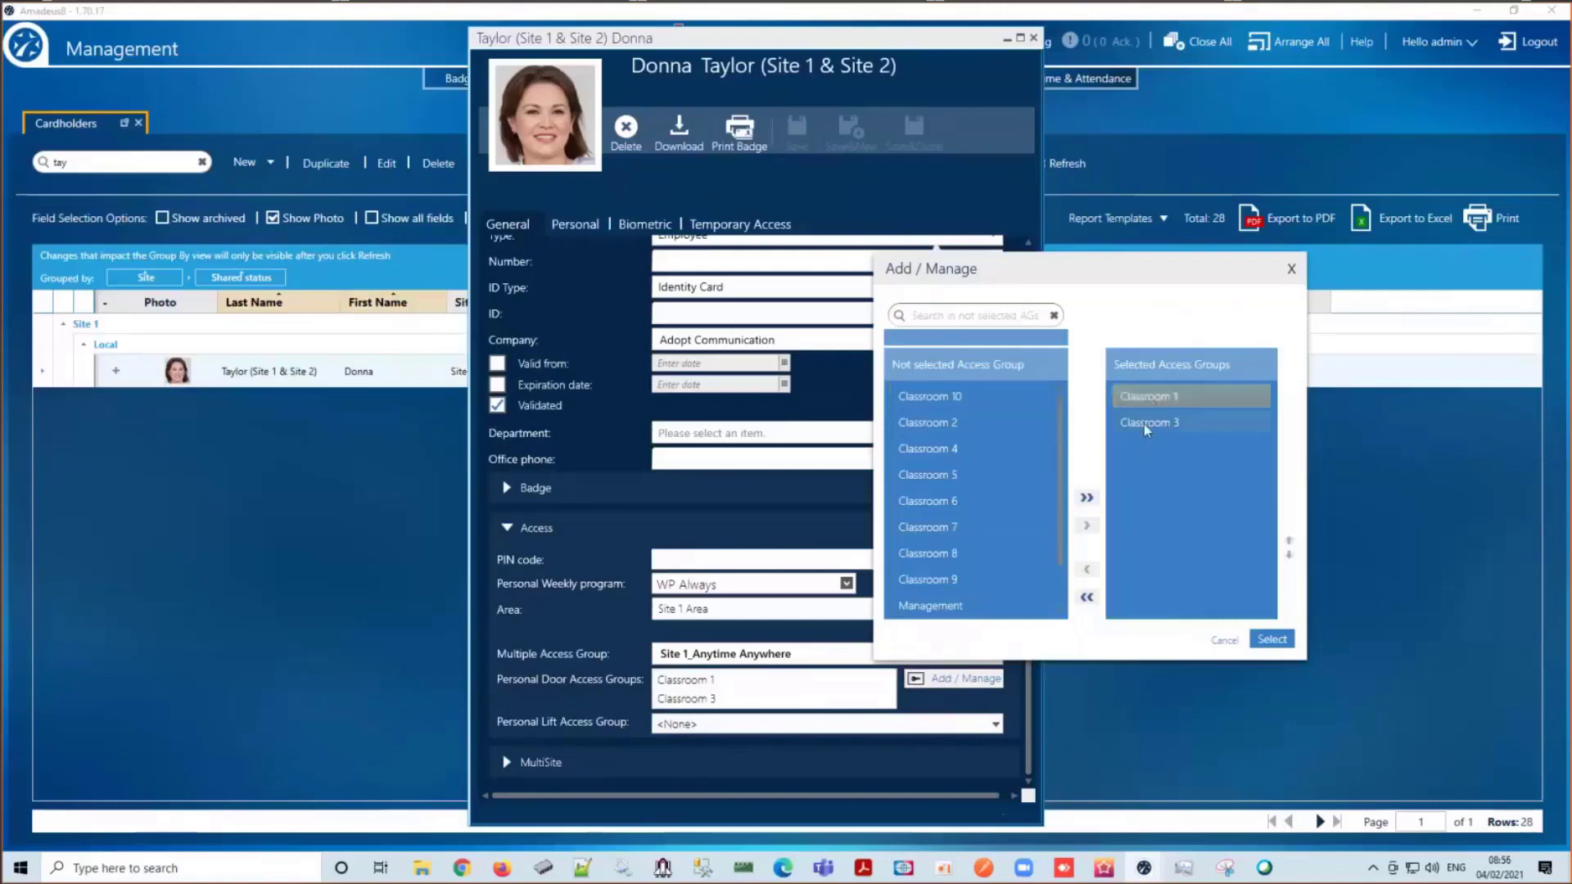
pyautogui.click(1144, 424)
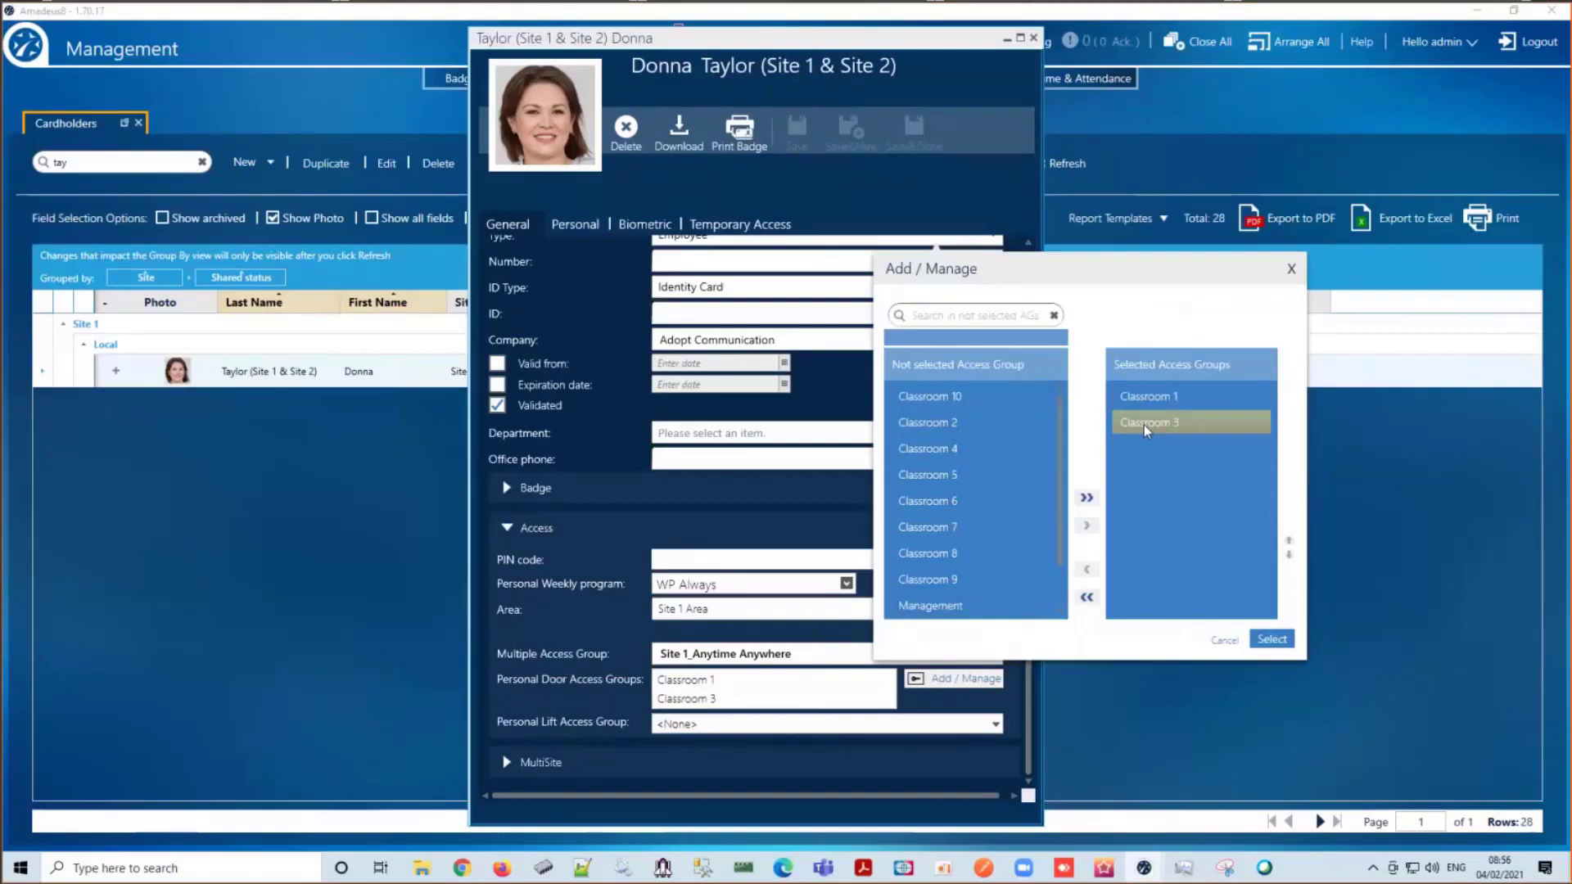
pyautogui.click(942, 509)
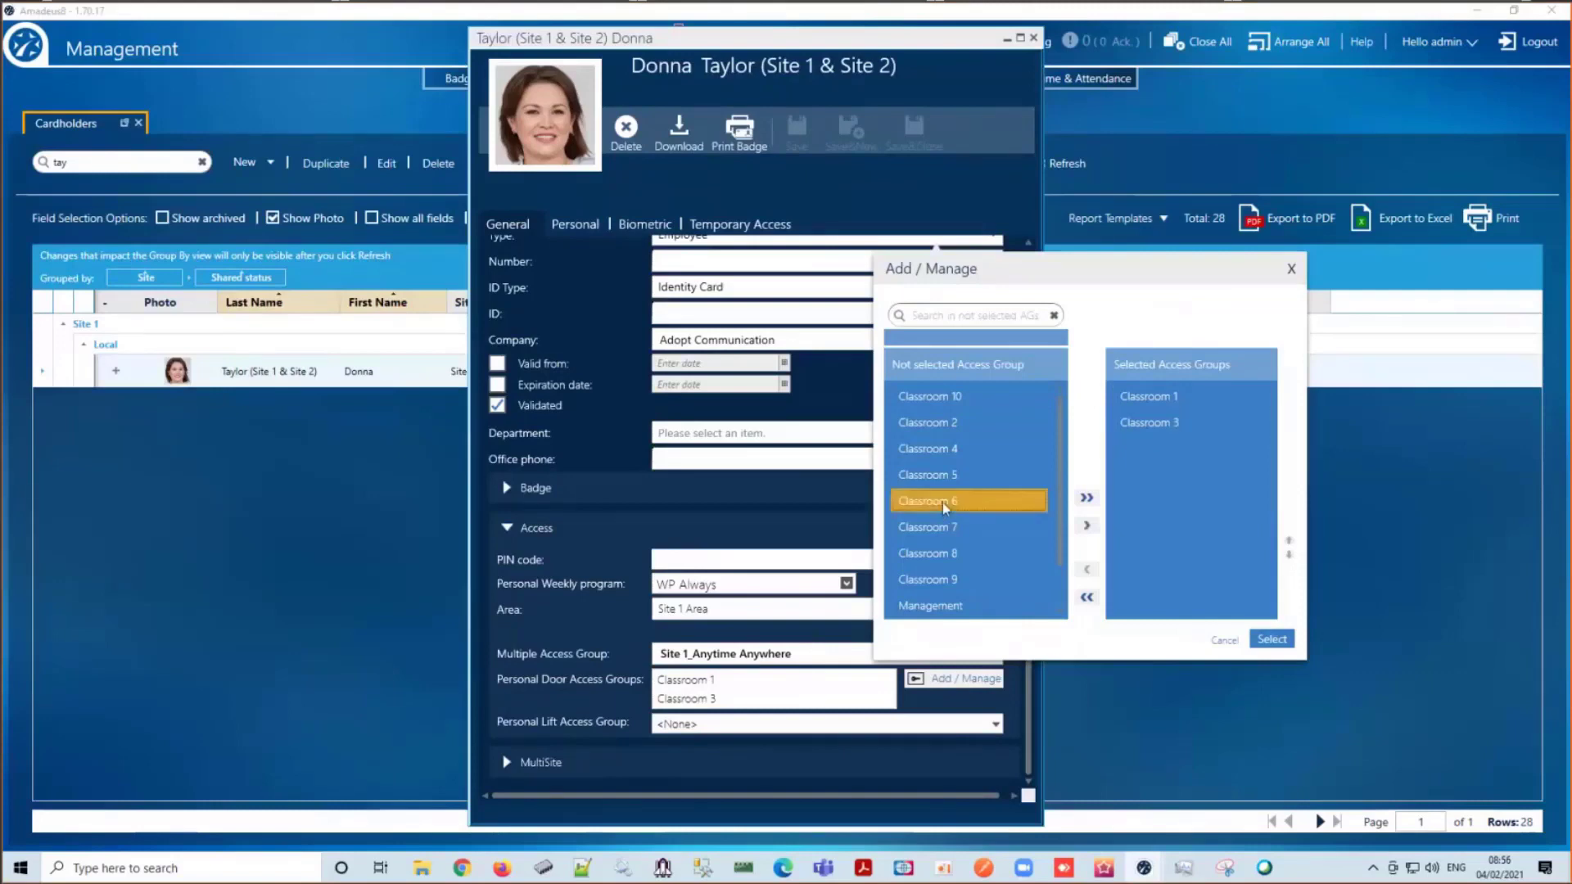
pyautogui.click(1087, 529)
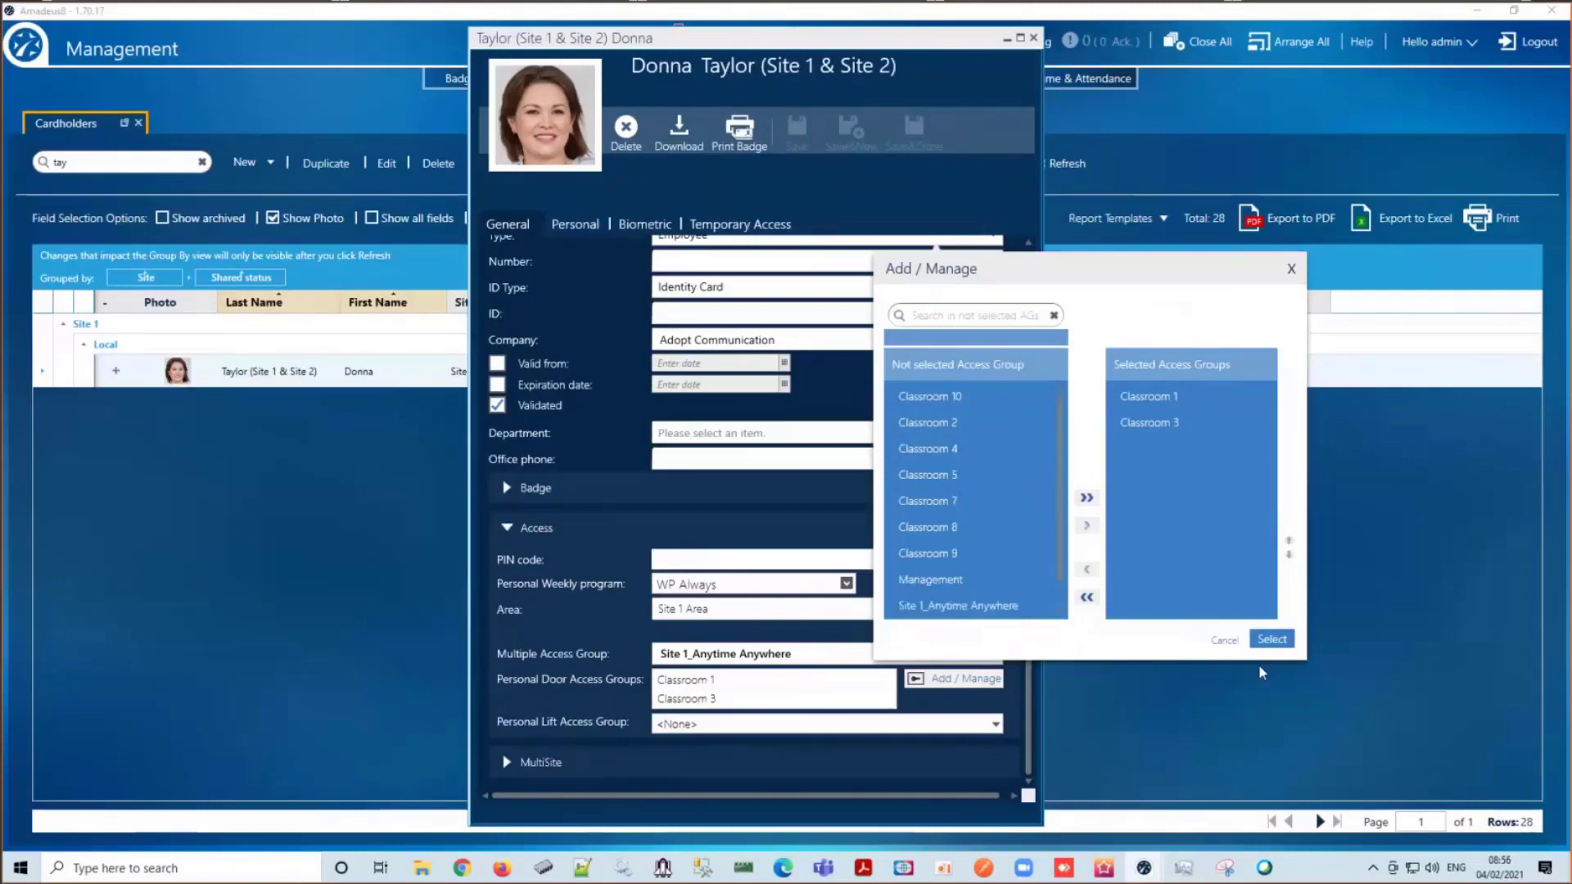
pyautogui.click(913, 502)
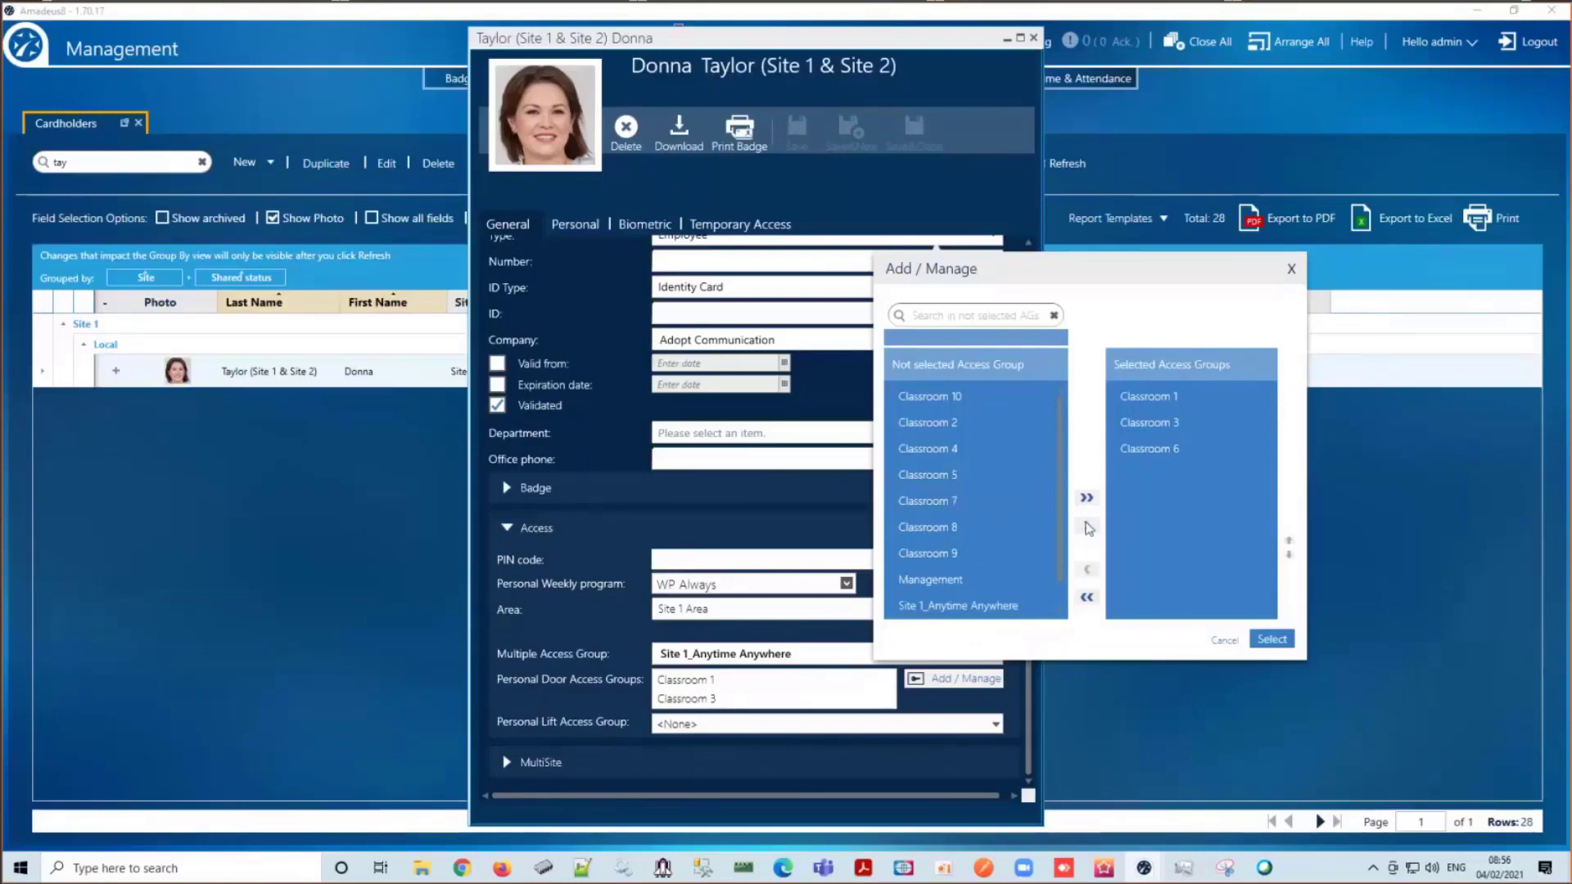
pyautogui.click(1273, 639)
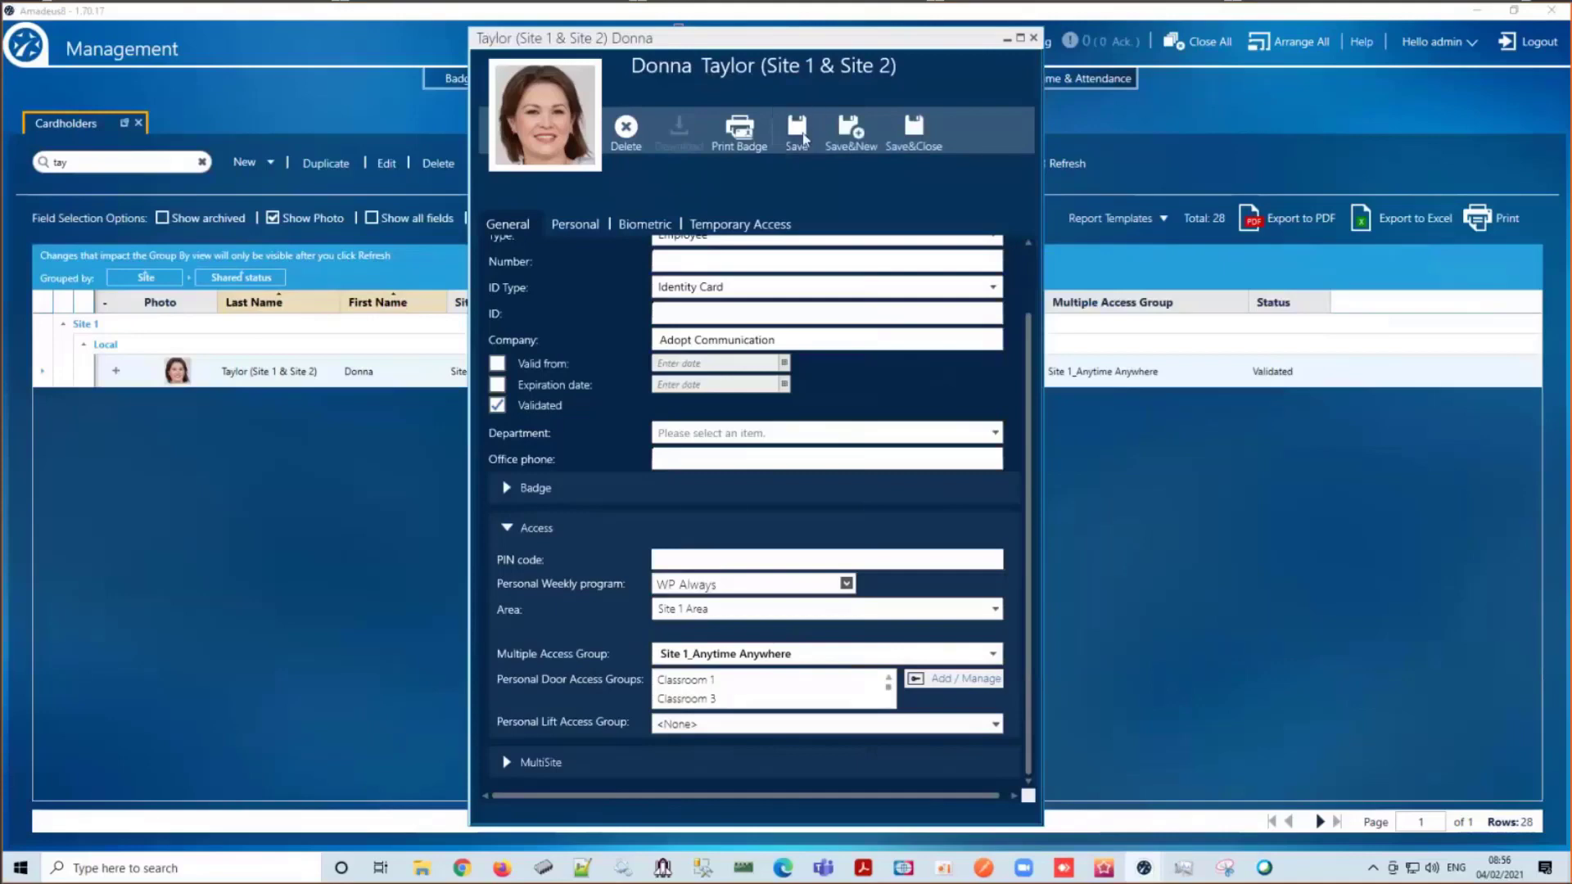
pyautogui.click(799, 135)
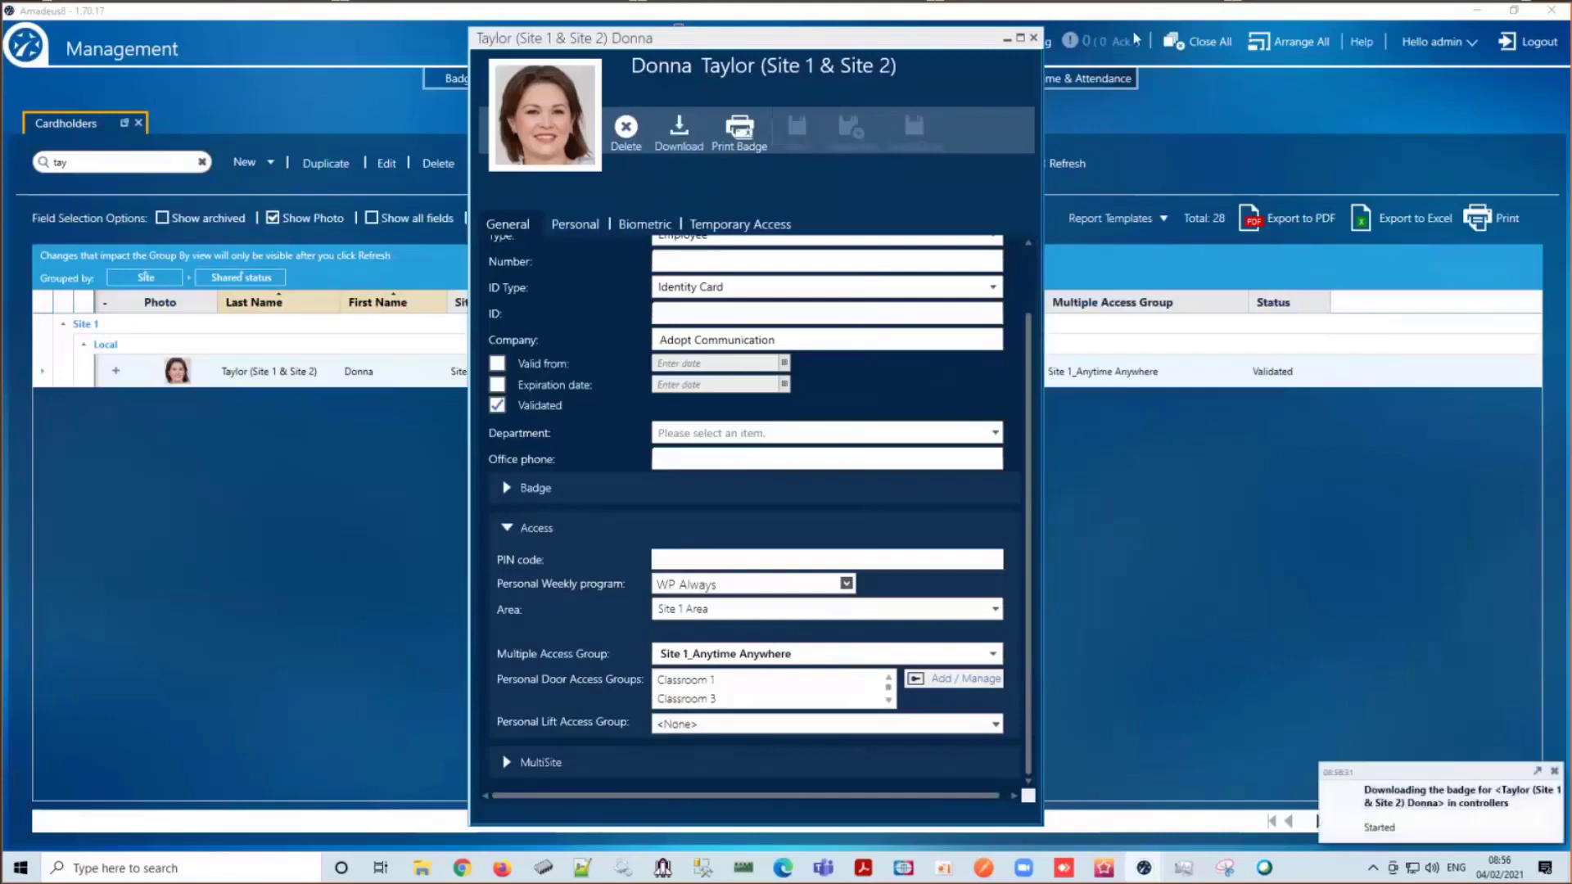
pyautogui.click(1034, 38)
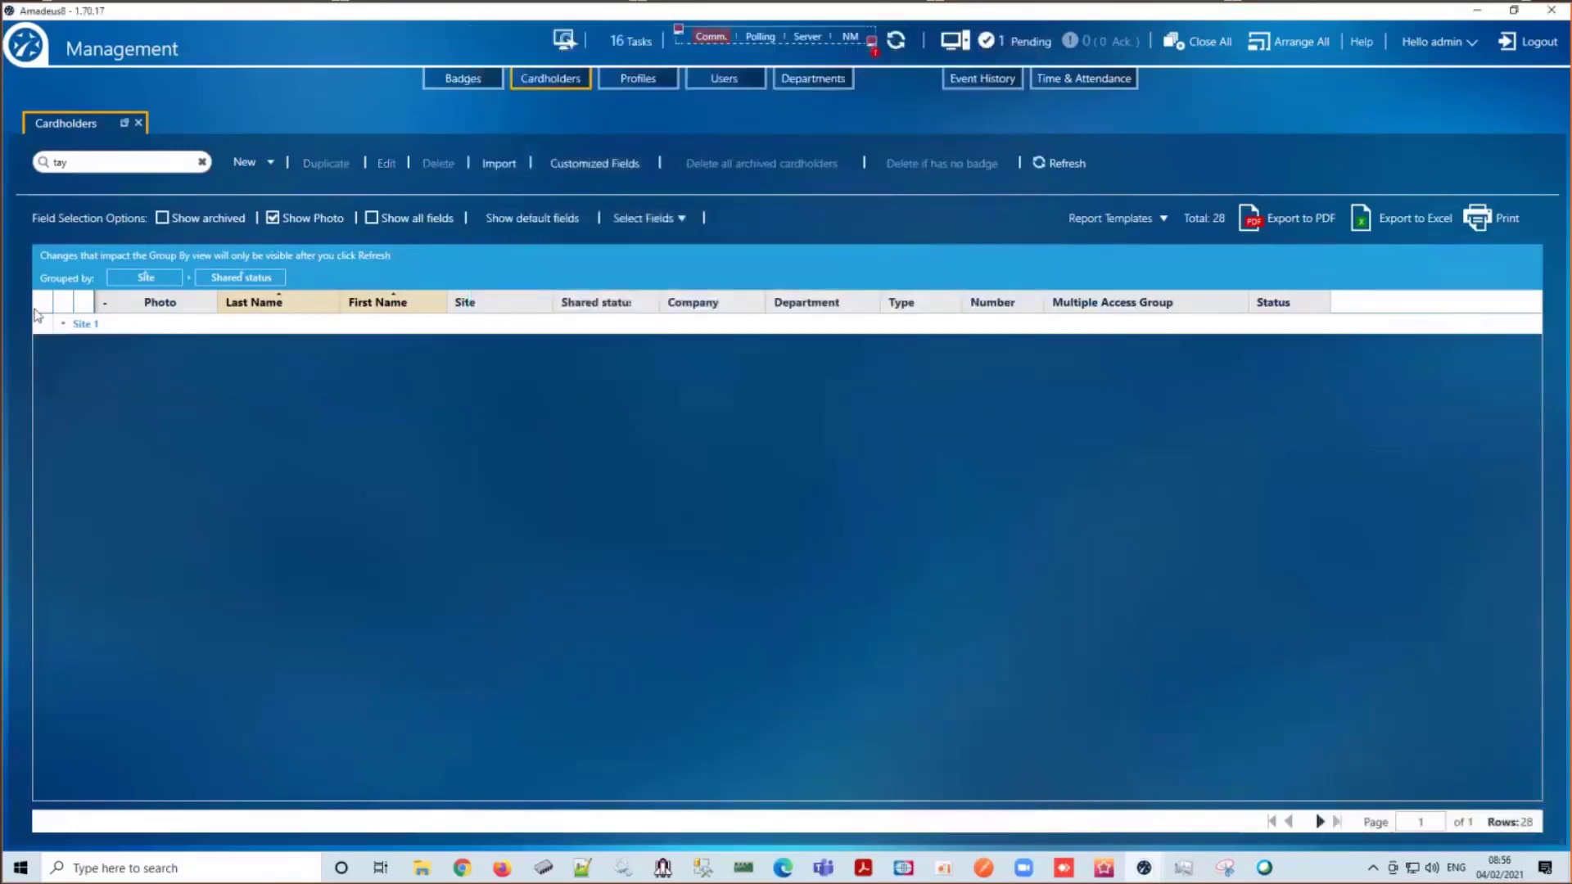
# Examine the option to convert the cardholder's door and lift access groups to a multiple access group, and cancel without saving
pyautogui.click(64, 324)
pyautogui.click(84, 344)
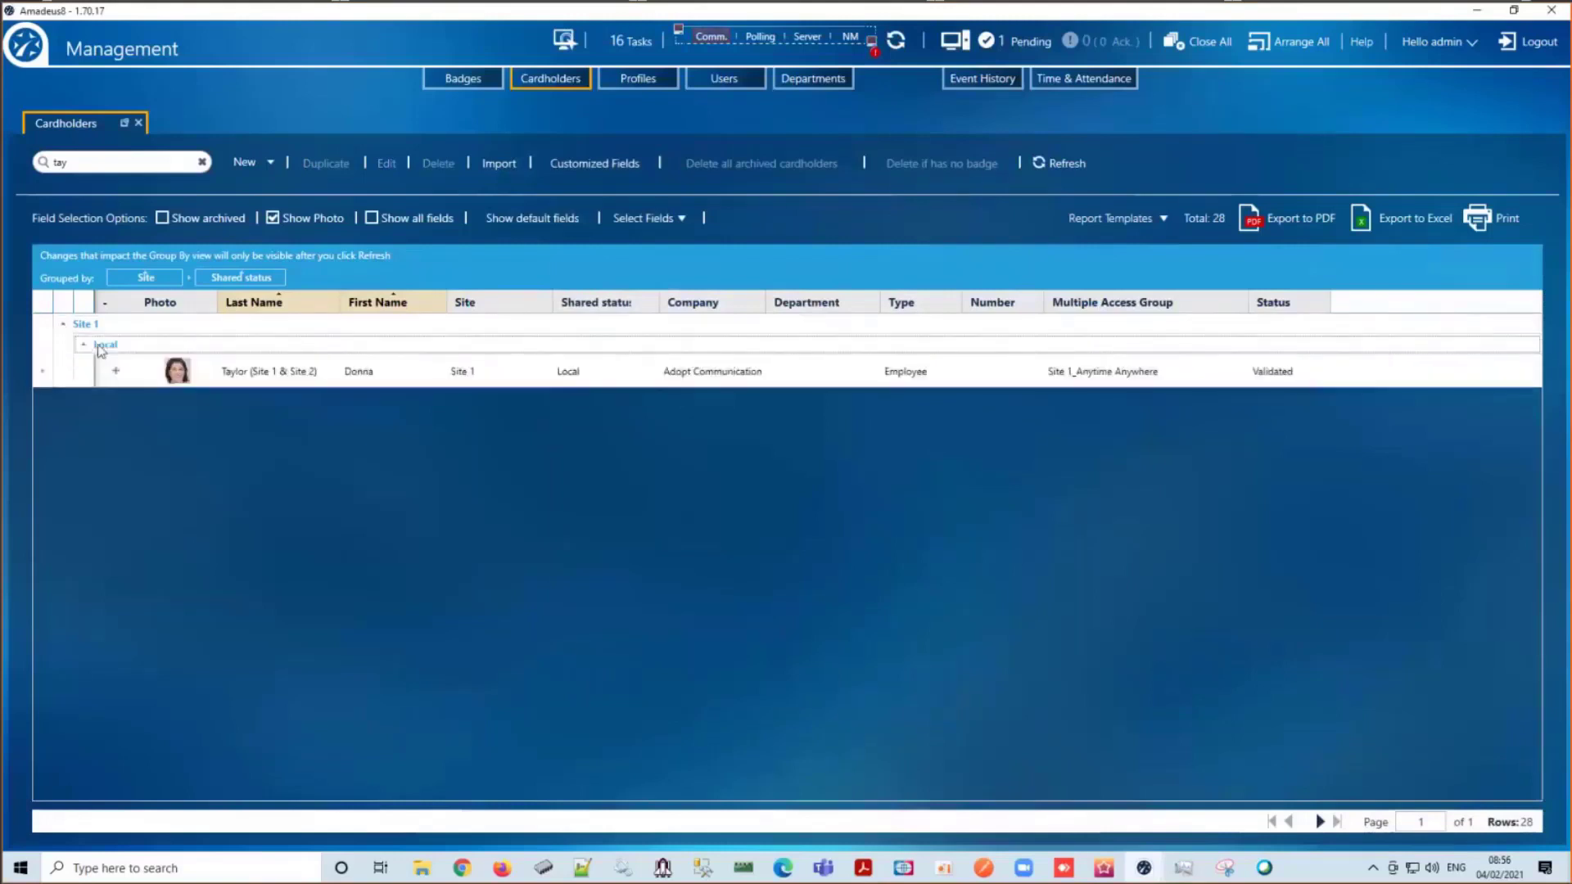
pyautogui.click(248, 378)
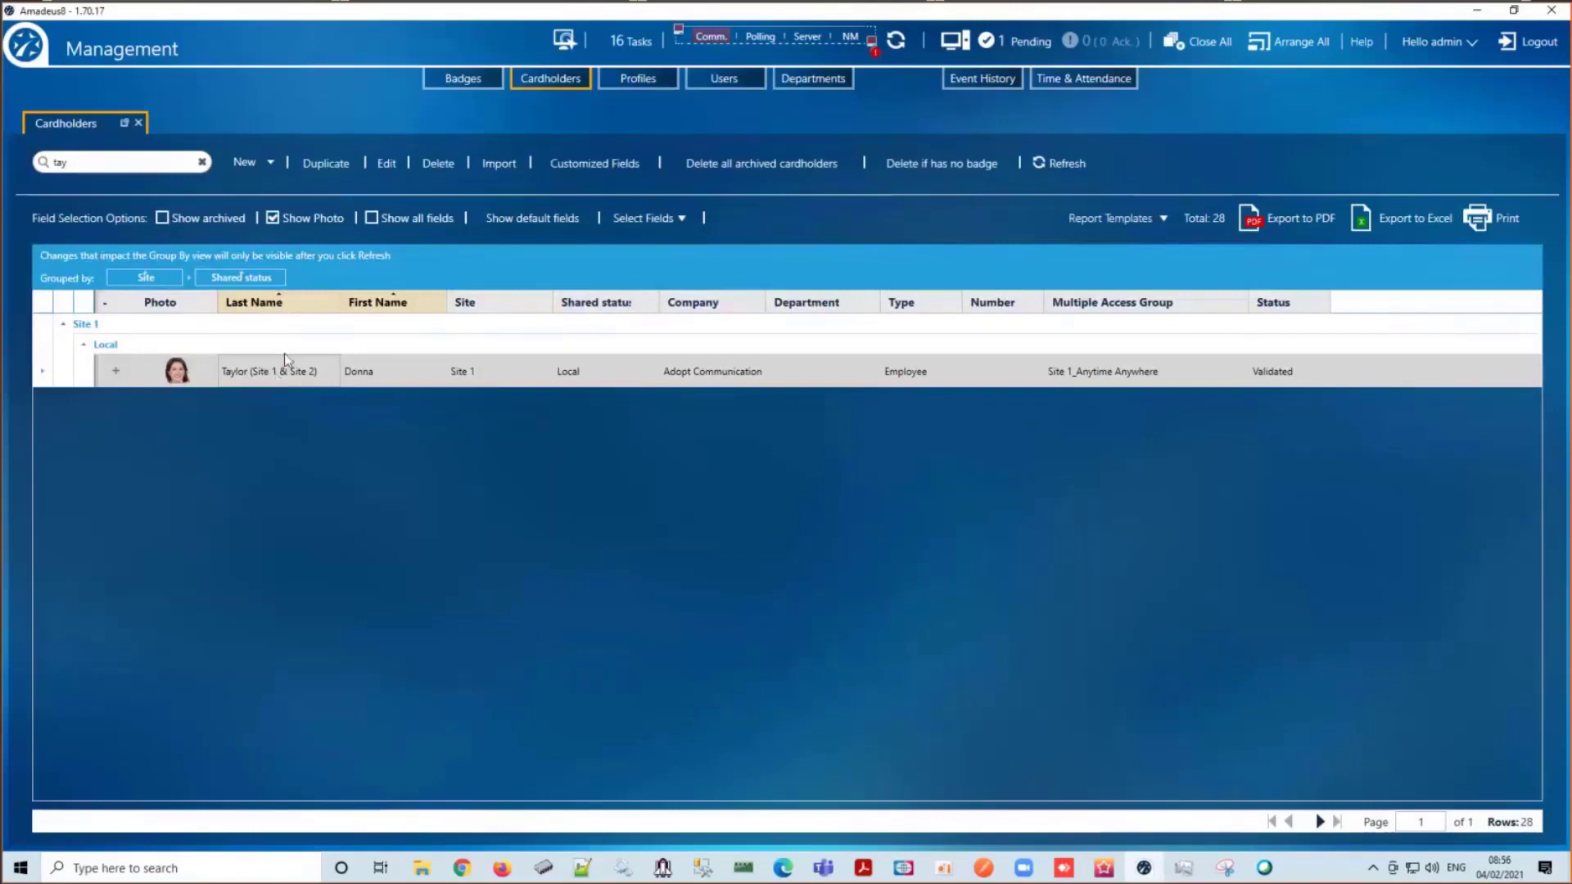
pyautogui.rightClick(381, 375)
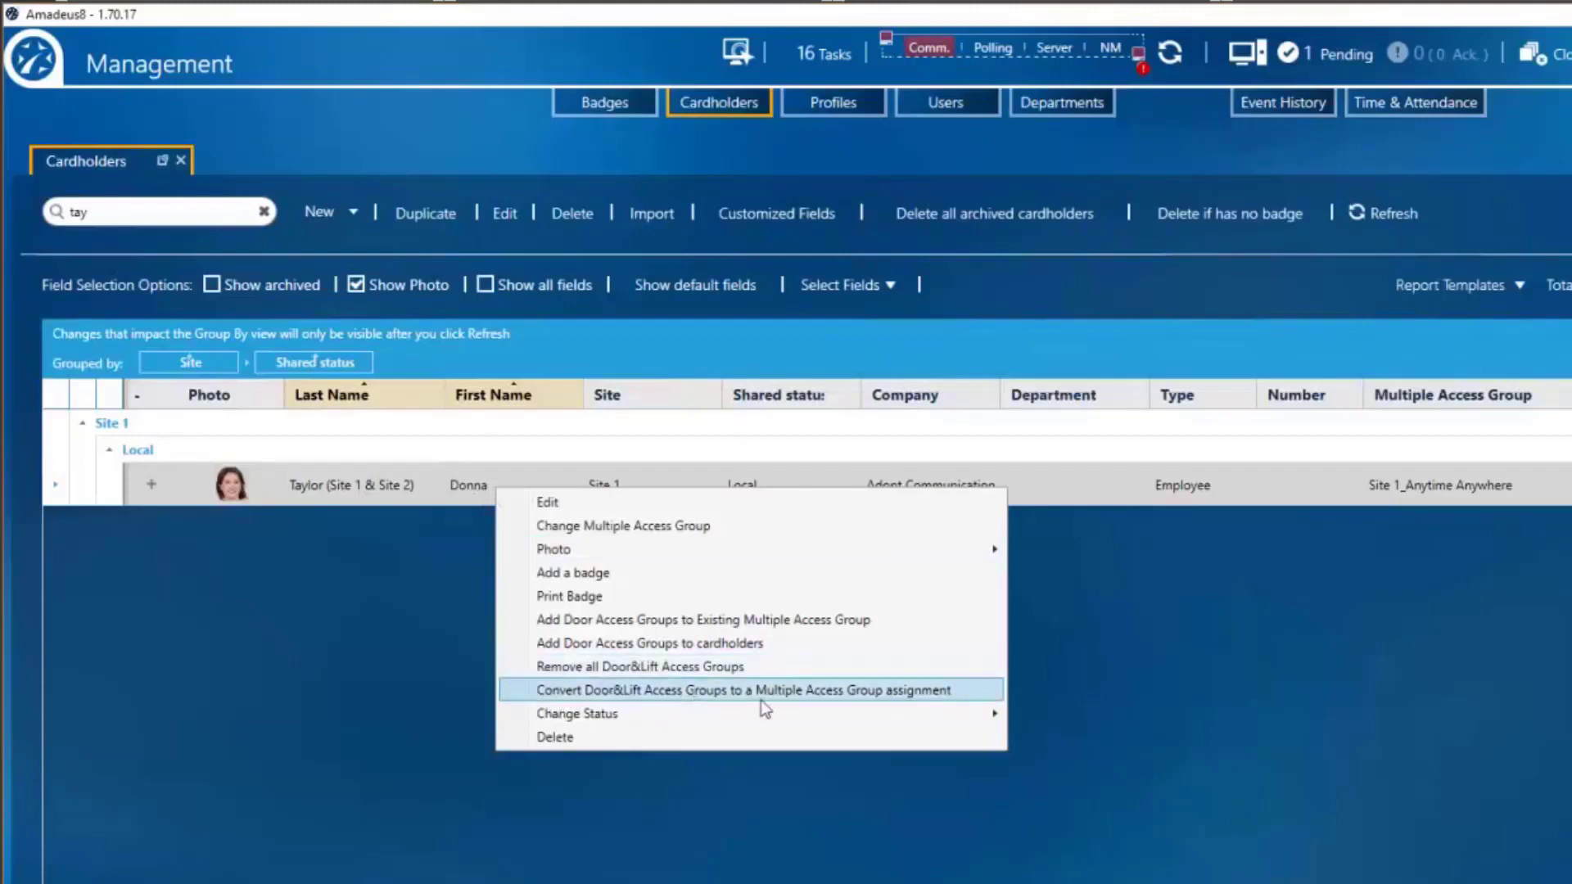
pyautogui.click(812, 690)
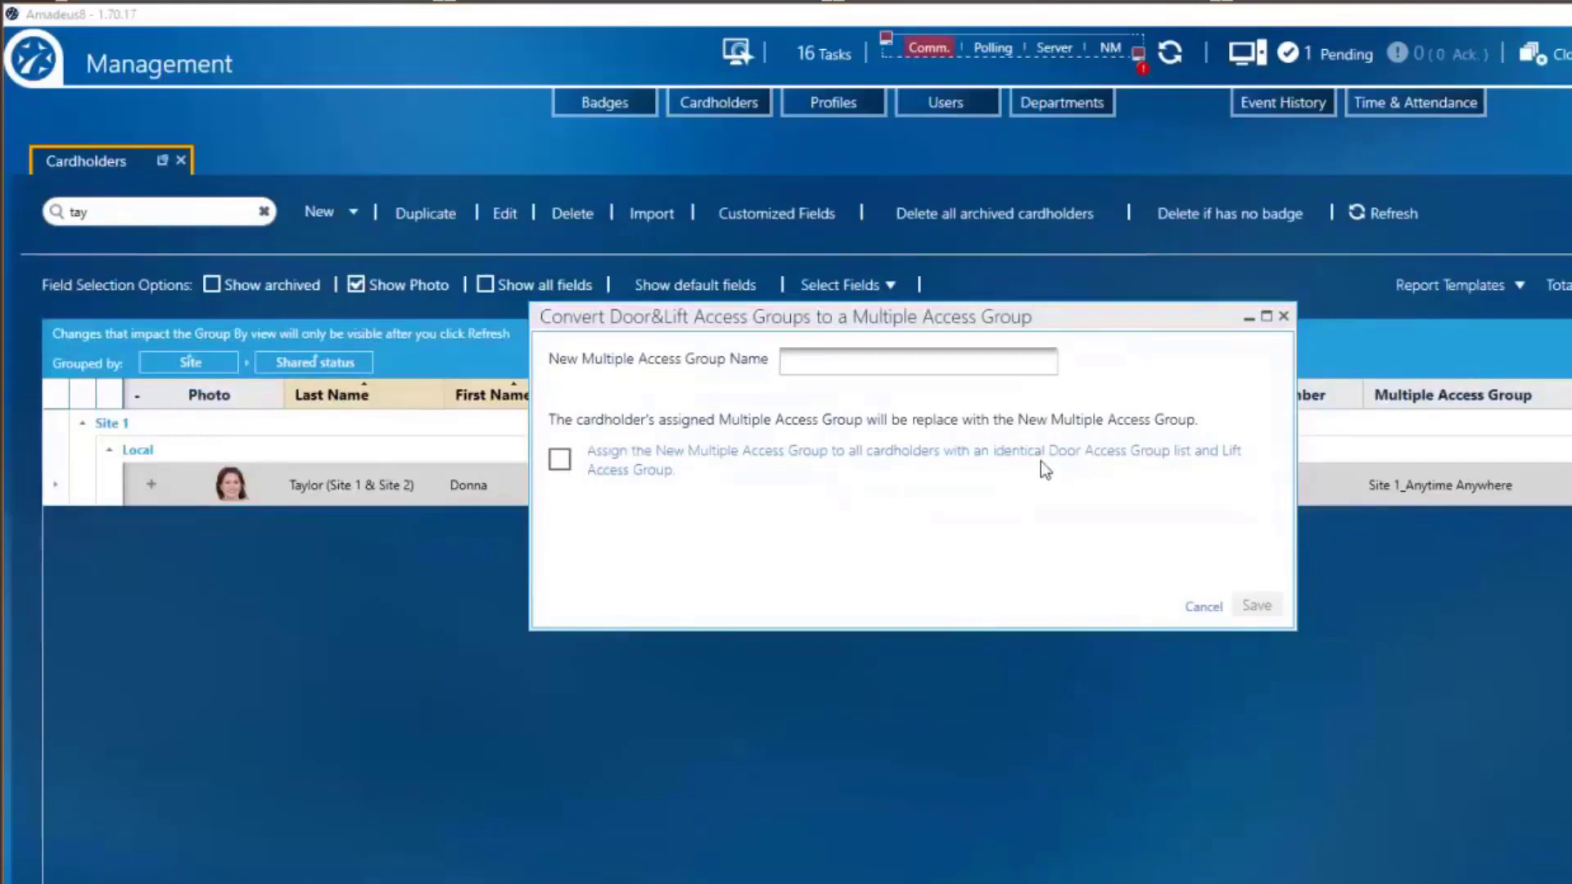
pyautogui.click(1202, 606)
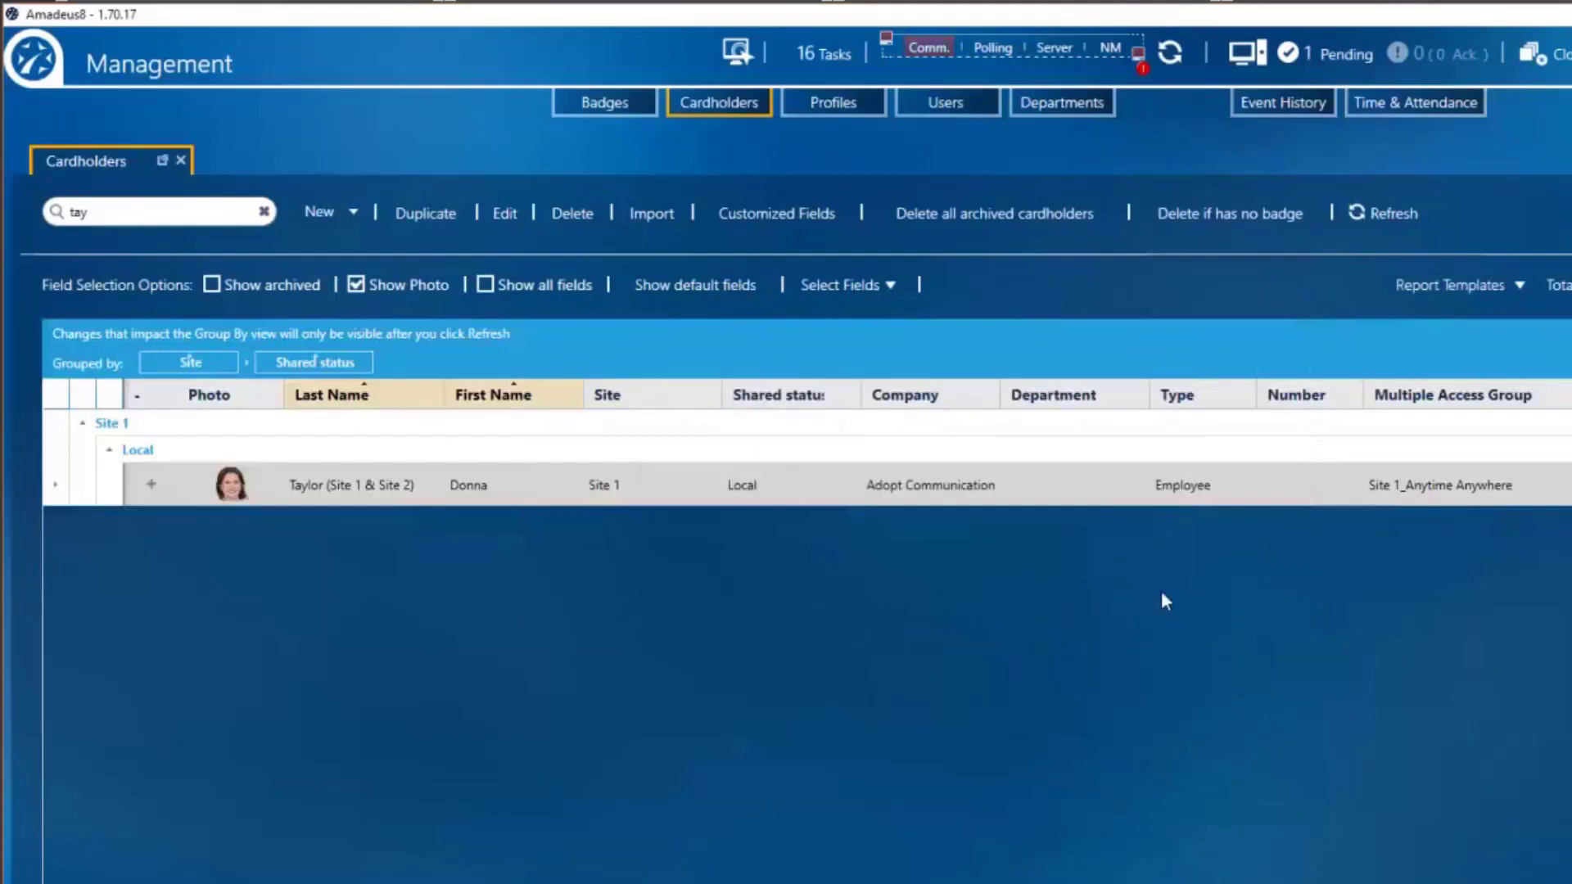
# In the access setup, send the contents of the Classrooms 1-4 multiple access group to its cardholders' personal access groups
pyautogui.click(54, 81)
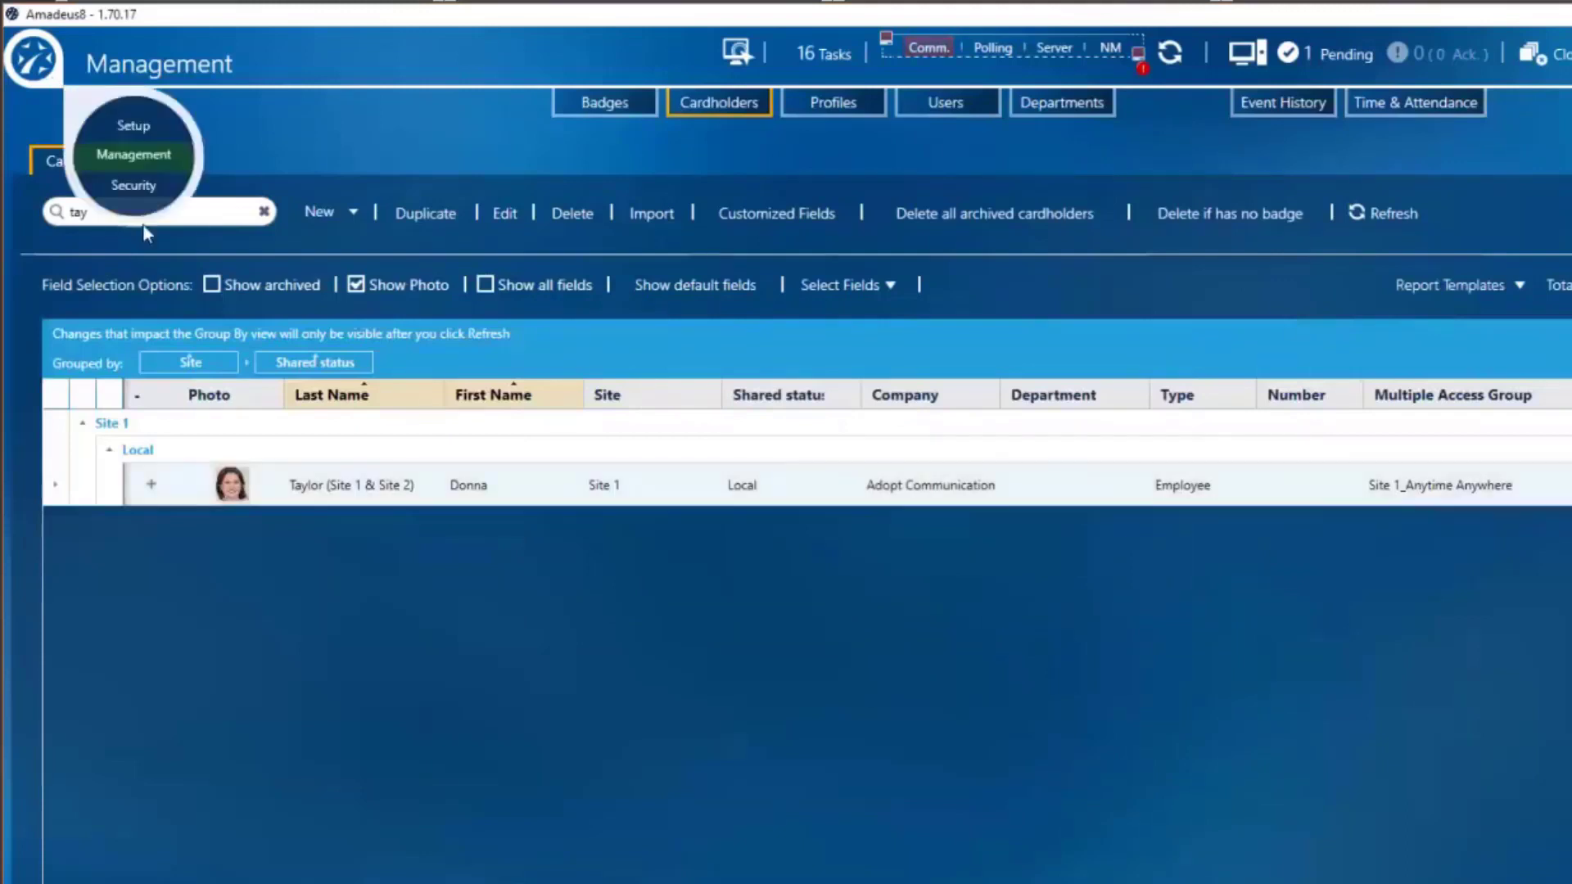
pyautogui.click(141, 124)
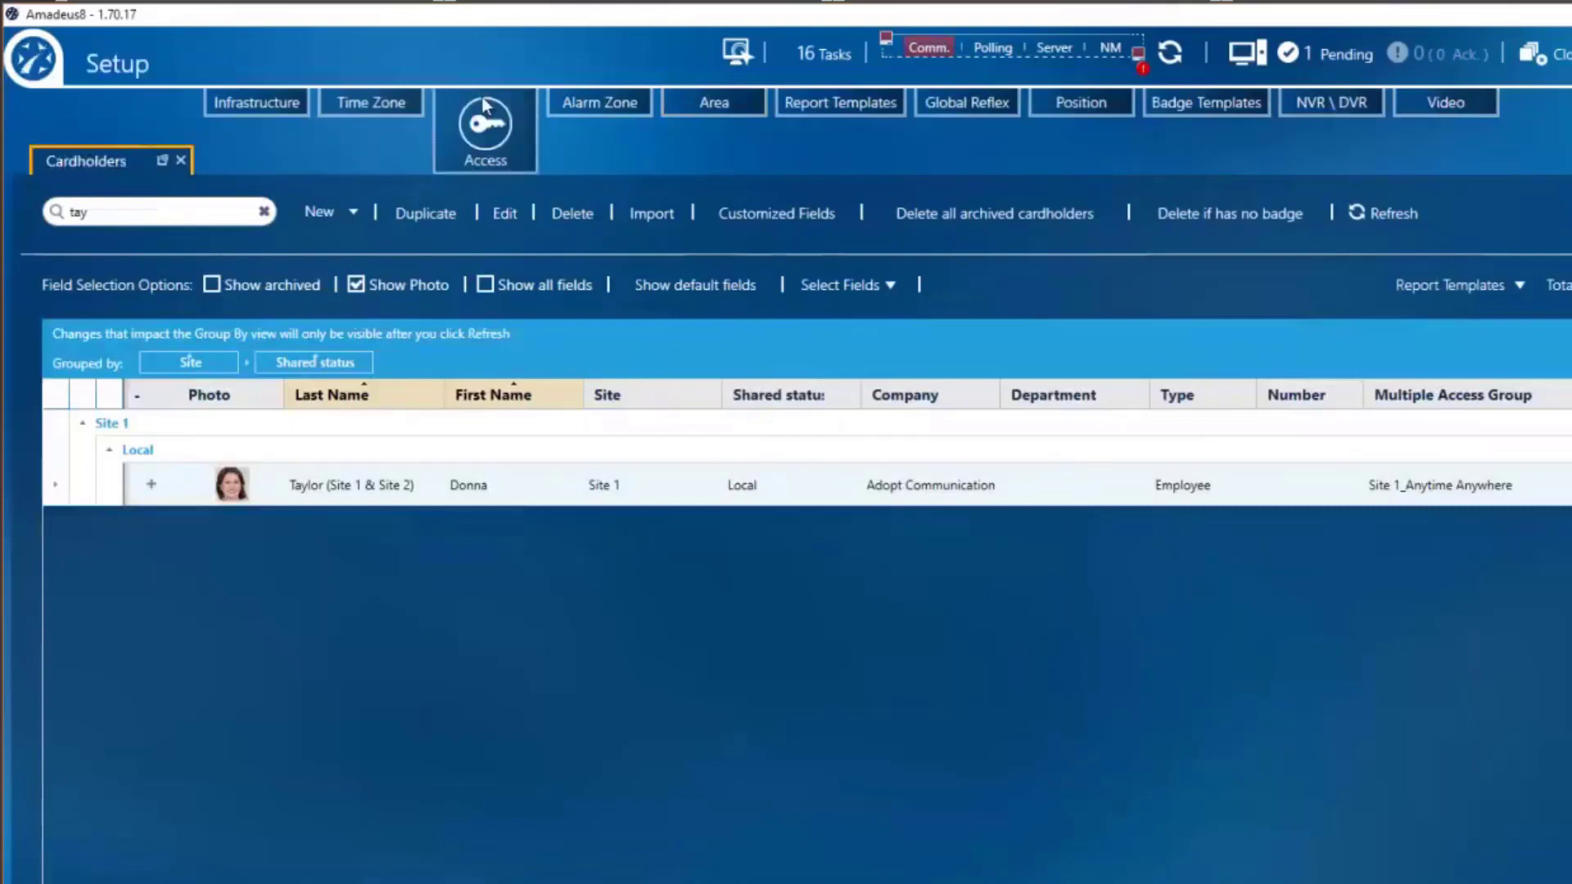
pyautogui.click(485, 115)
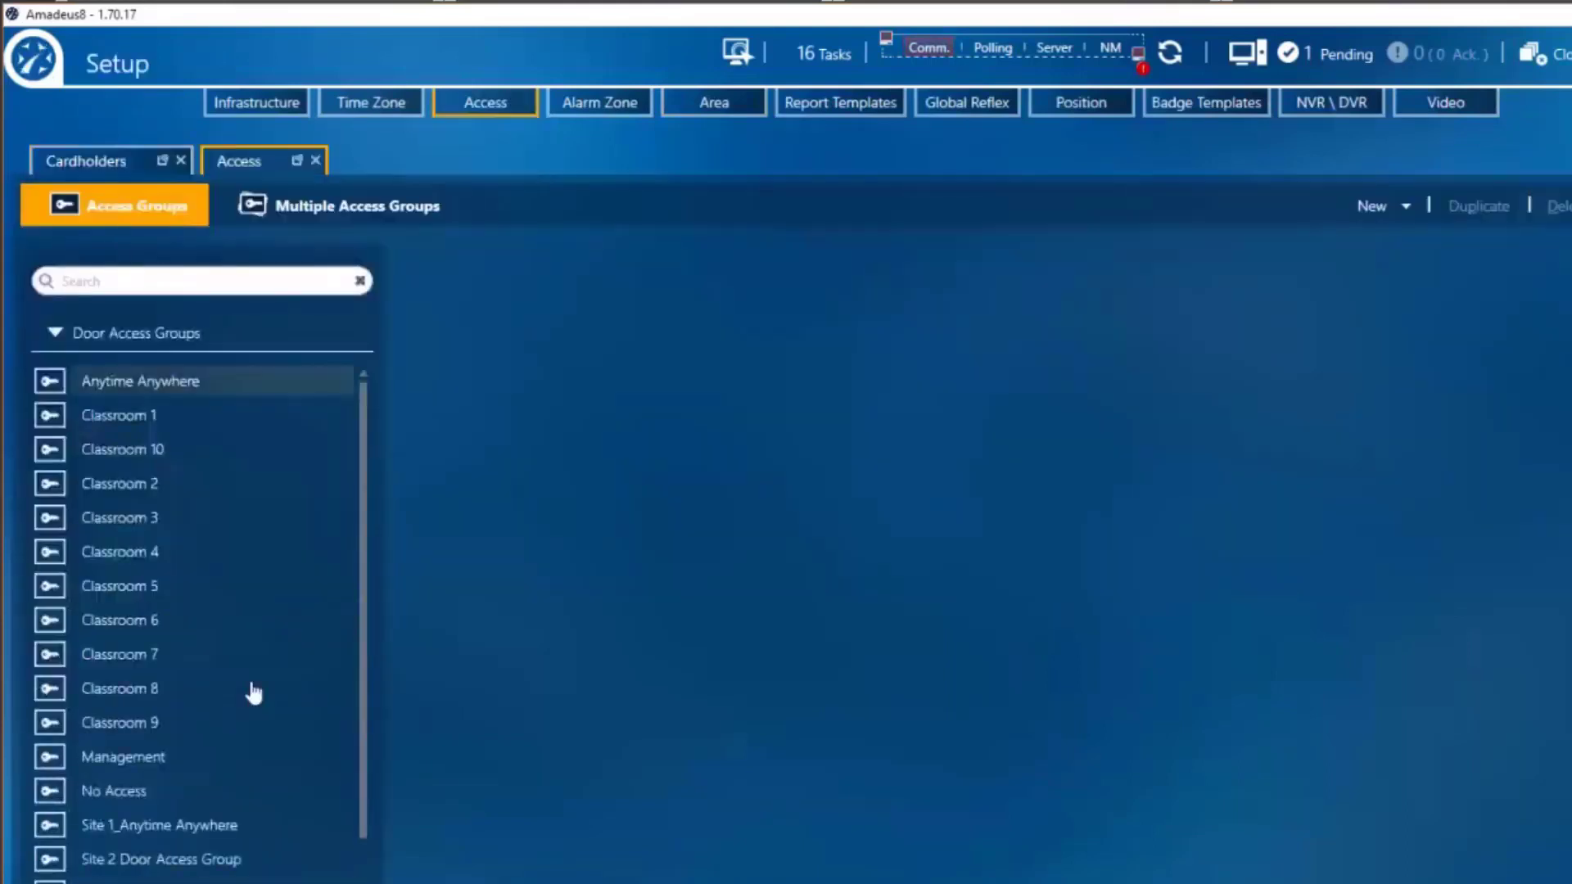
pyautogui.scroll(-1, 365, 863)
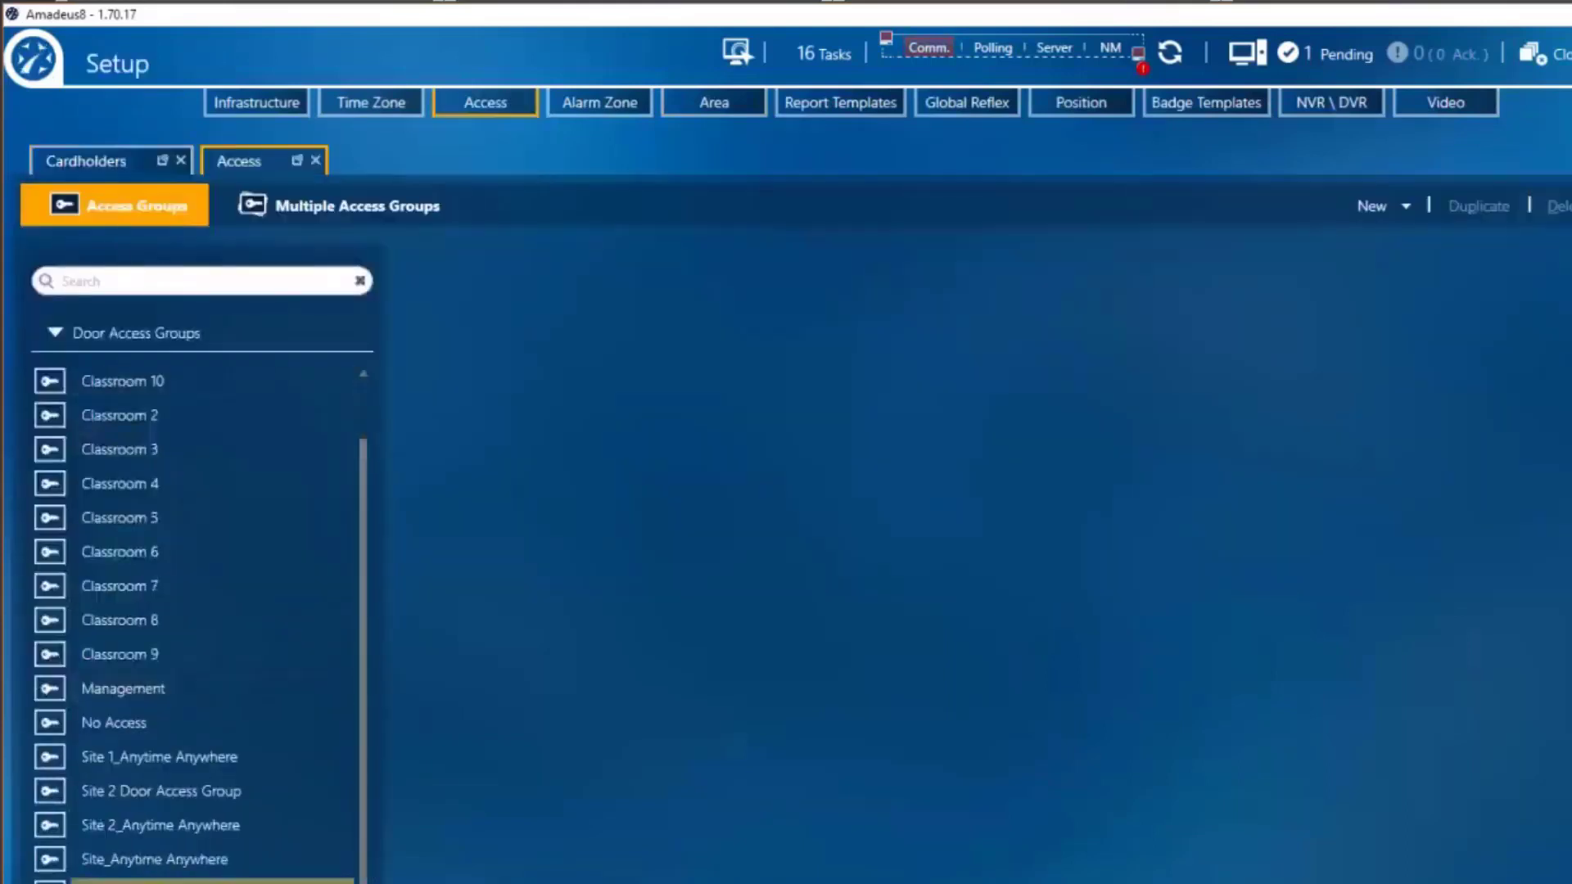
pyautogui.scroll(1, 193, 691)
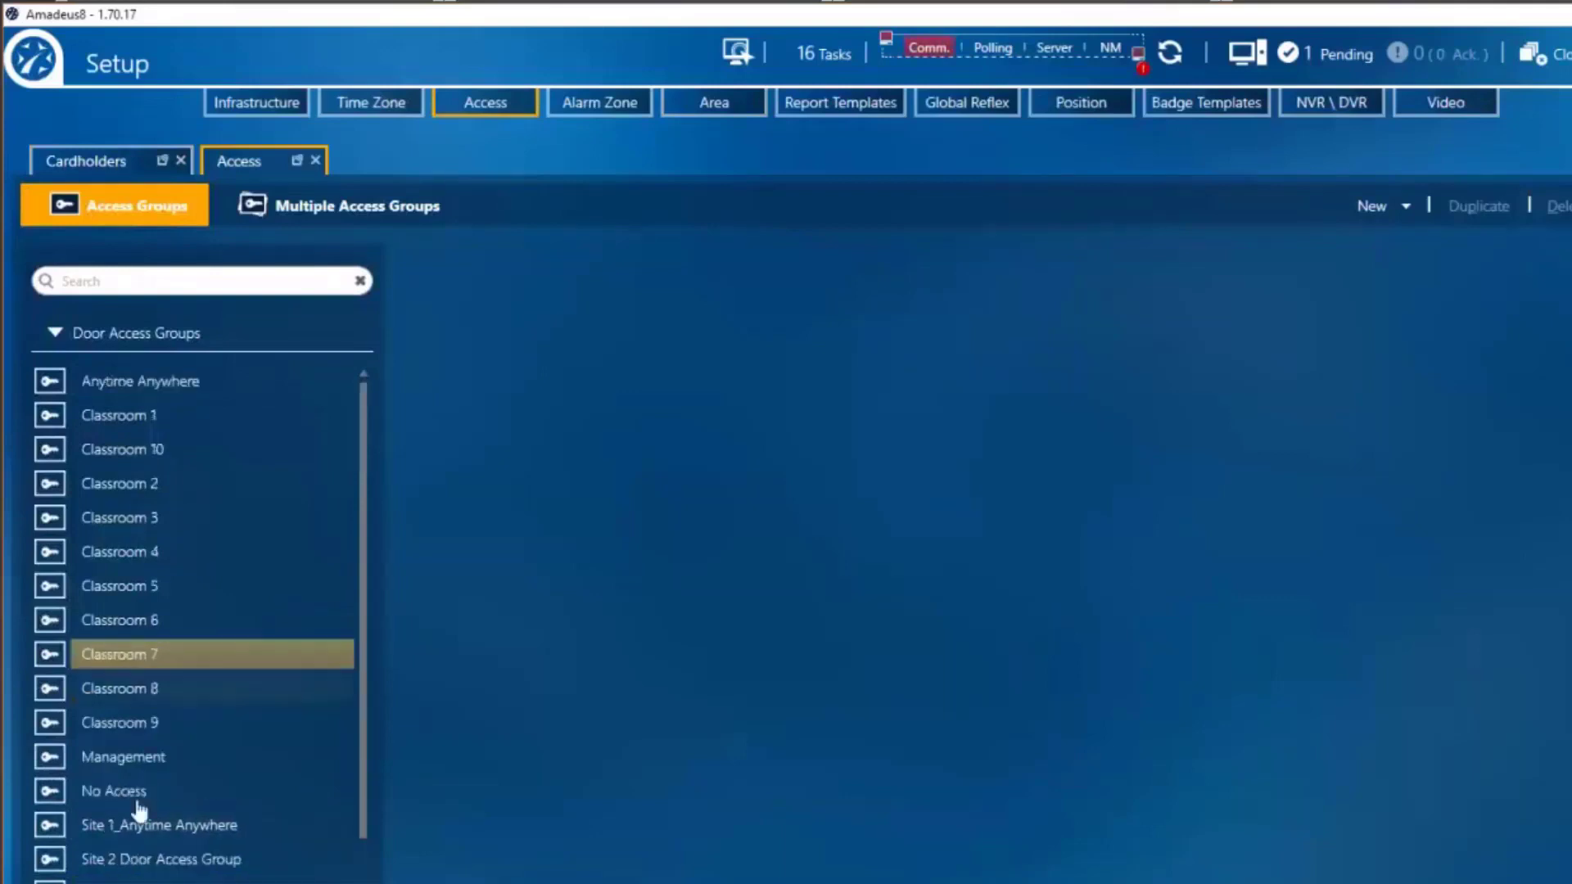
pyautogui.click(334, 204)
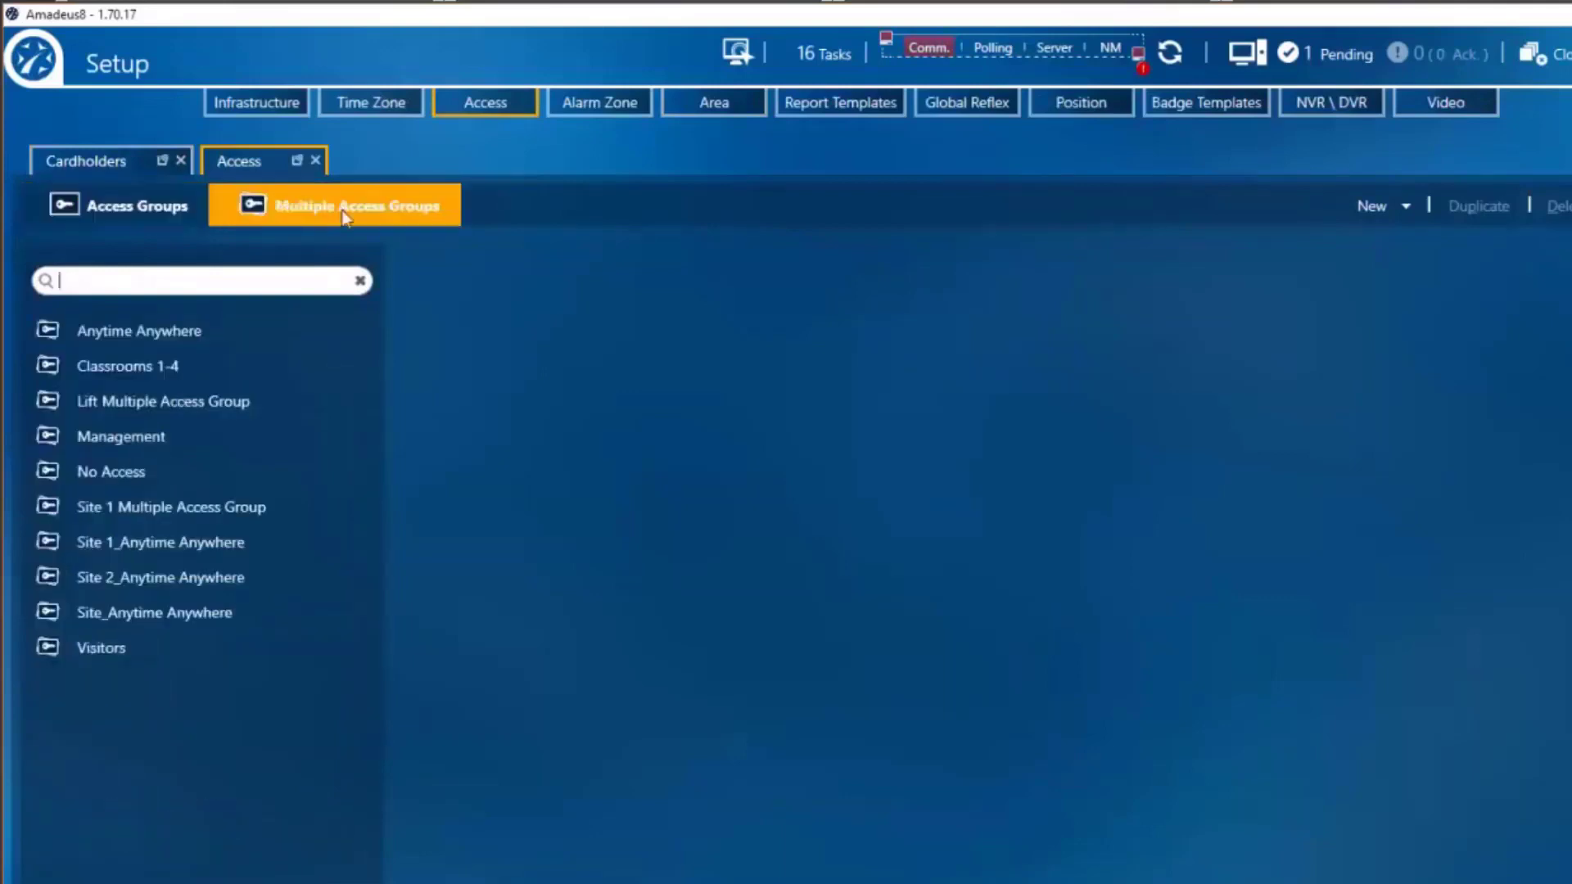
pyautogui.click(115, 370)
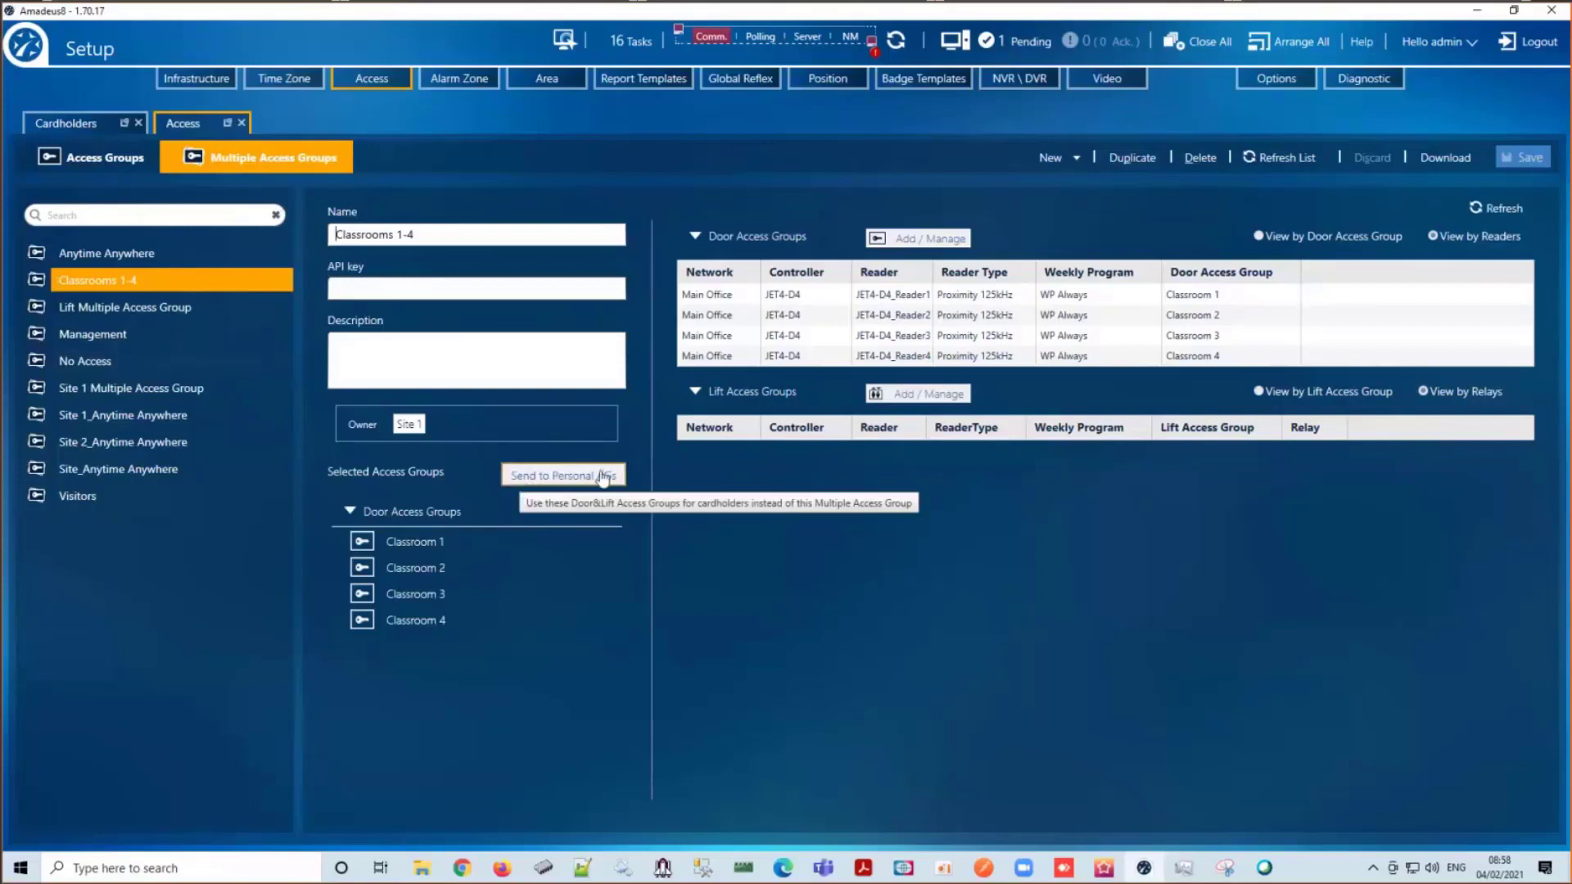
pyautogui.click(577, 476)
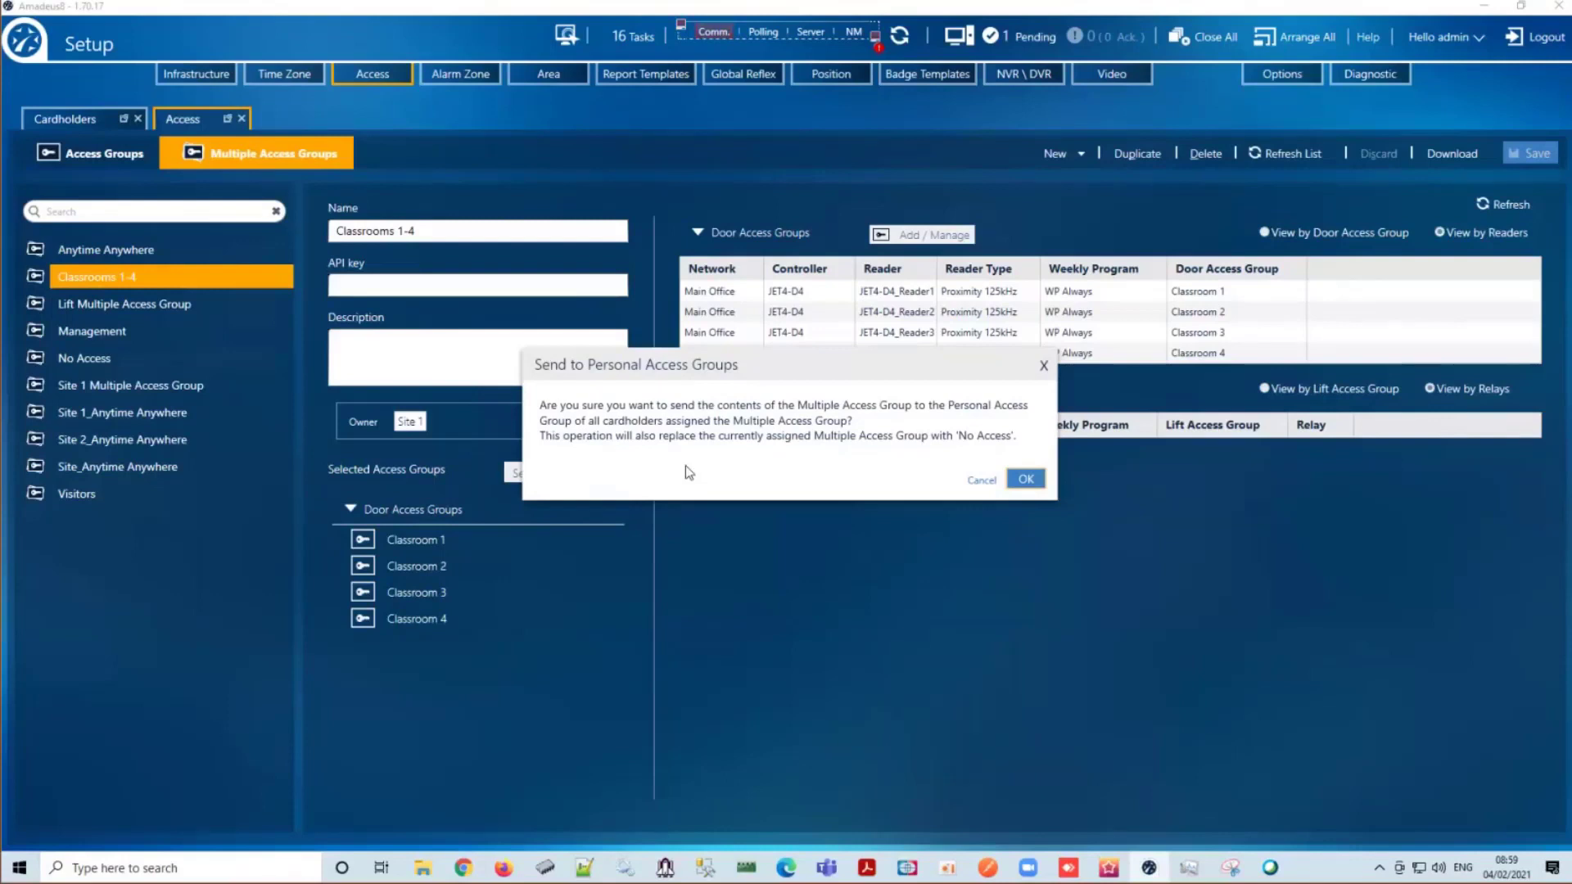
pyautogui.click(1030, 480)
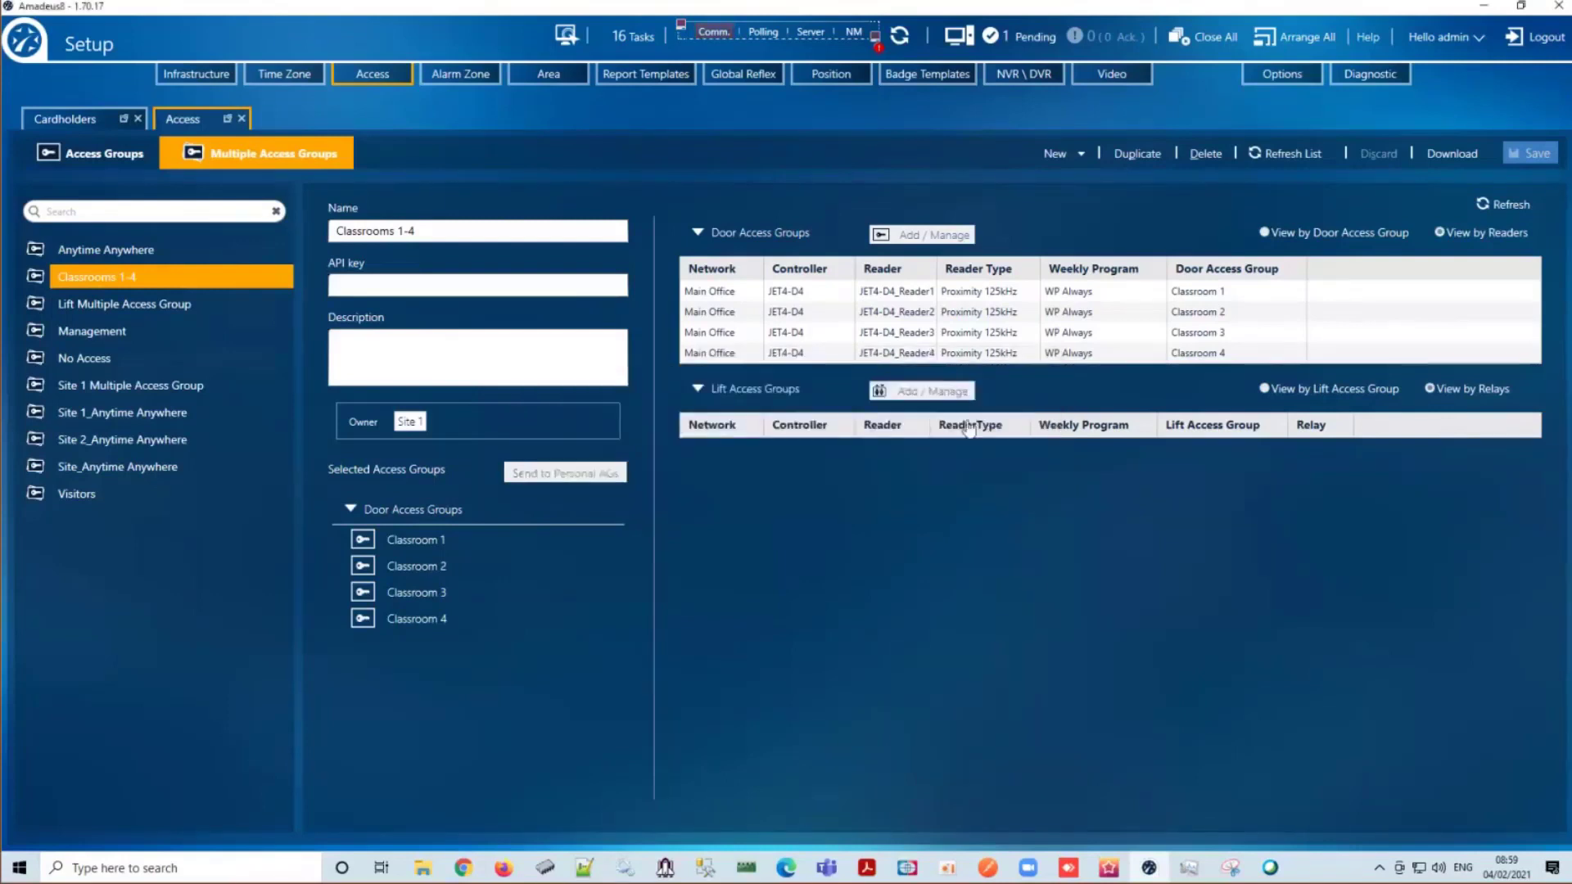
# In the infrastructure setup, add Classroom 3 to Site 1's default door access groups
pyautogui.click(28, 55)
pyautogui.click(196, 74)
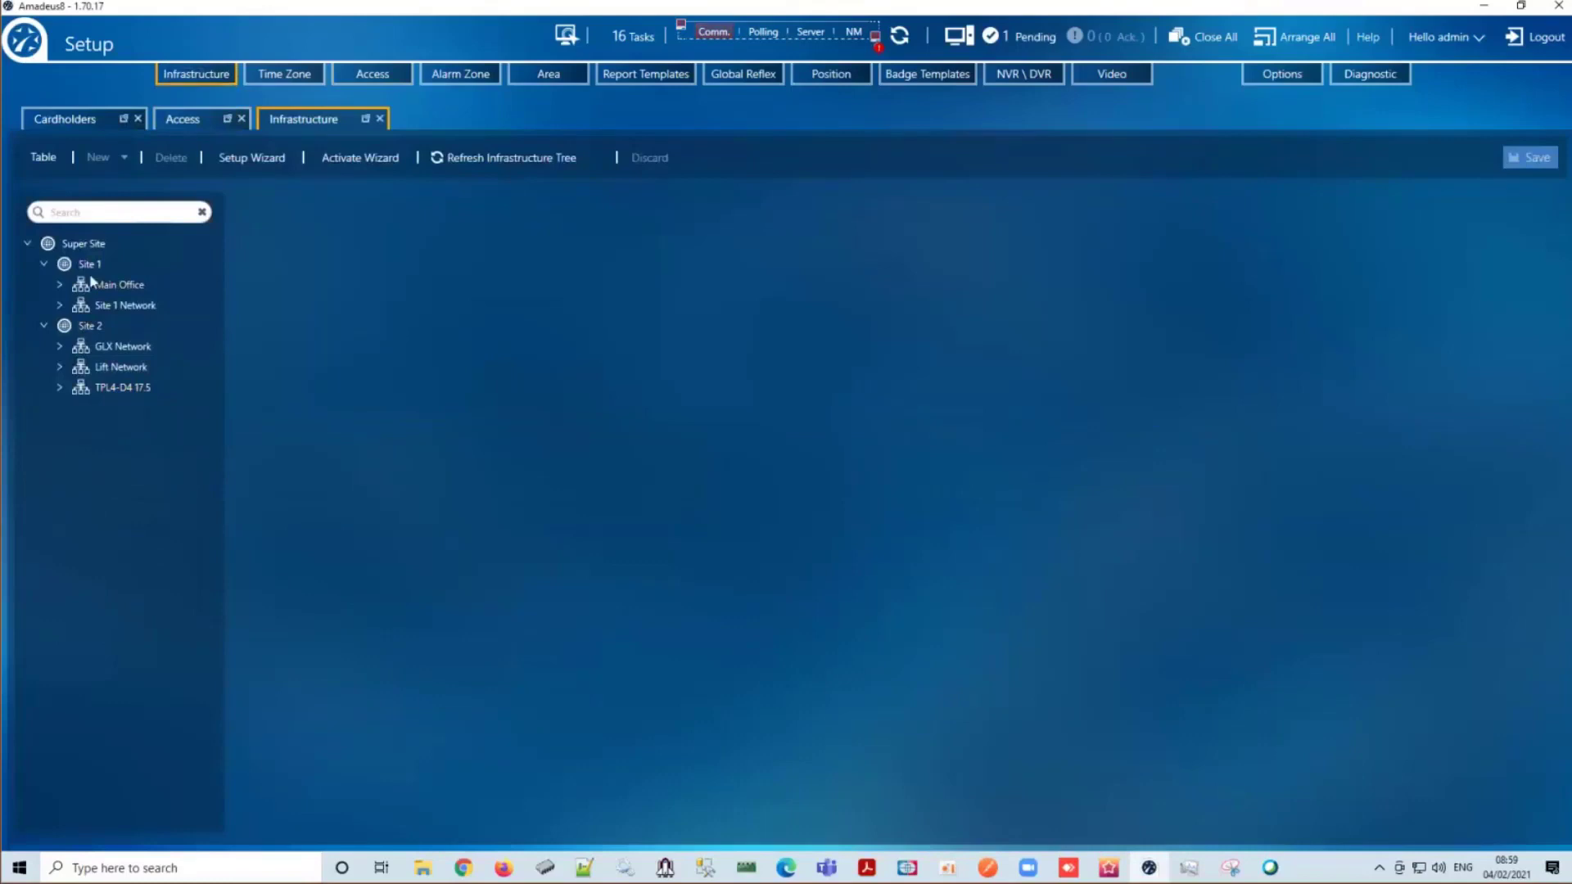
pyautogui.click(87, 264)
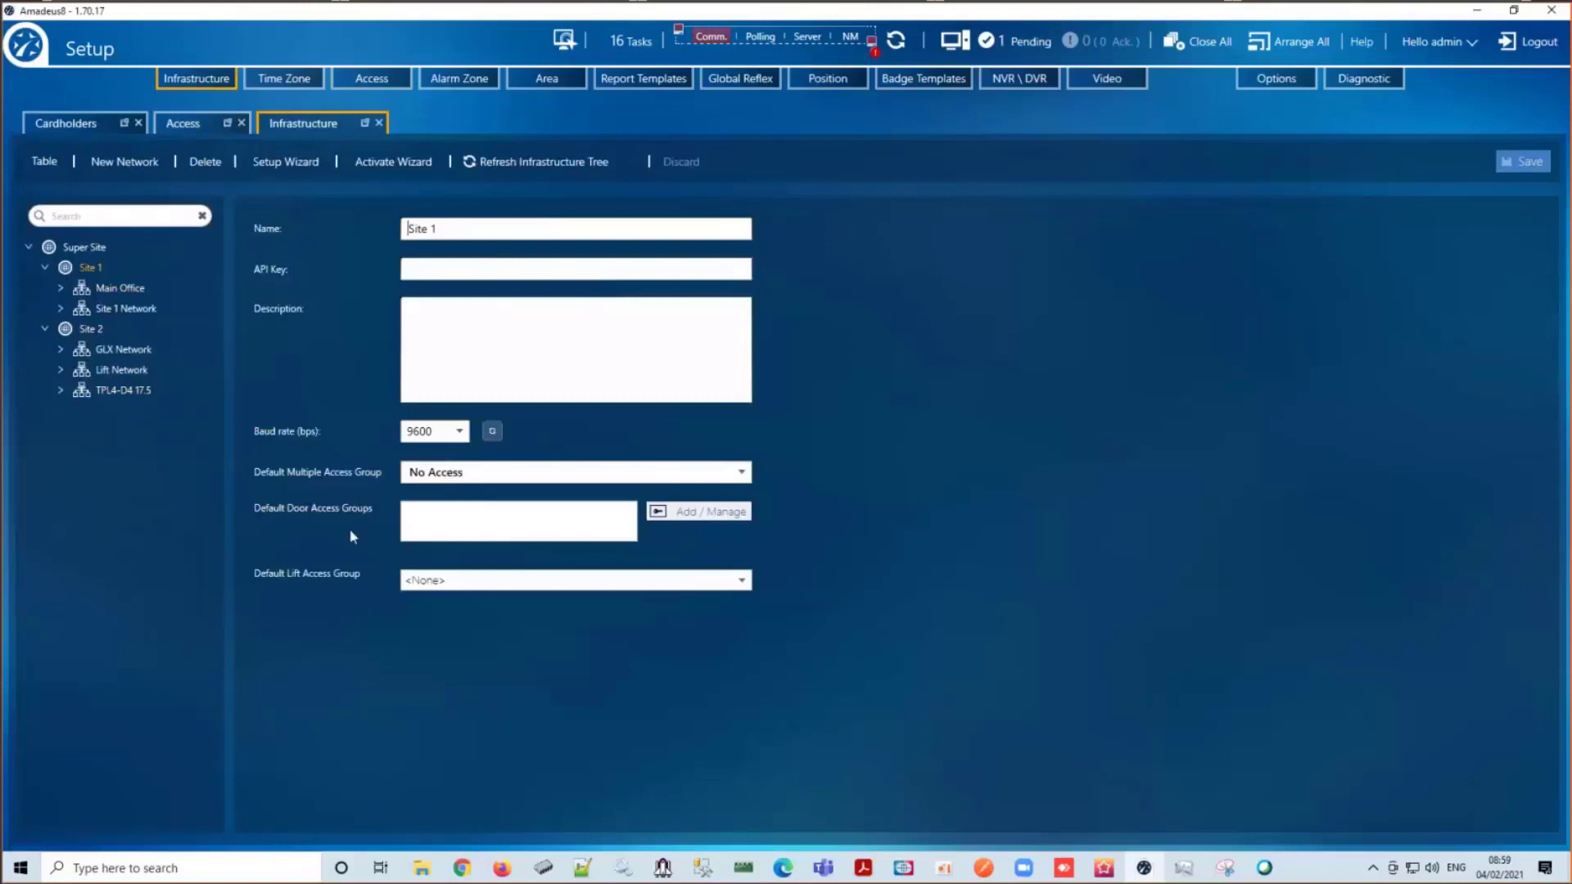
pyautogui.click(715, 514)
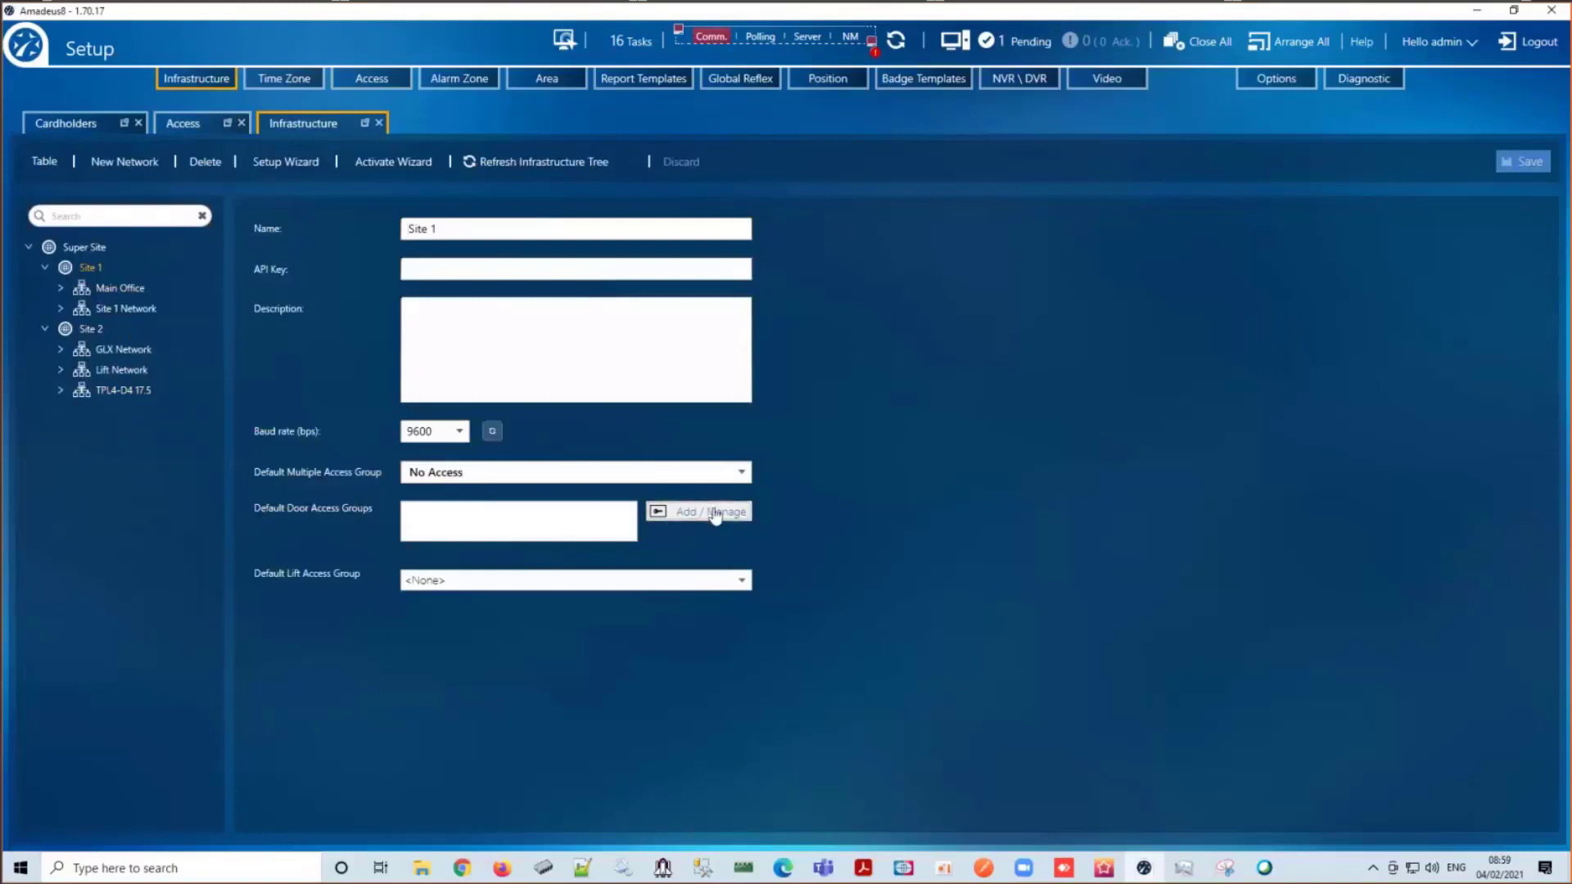
pyautogui.click(667, 314)
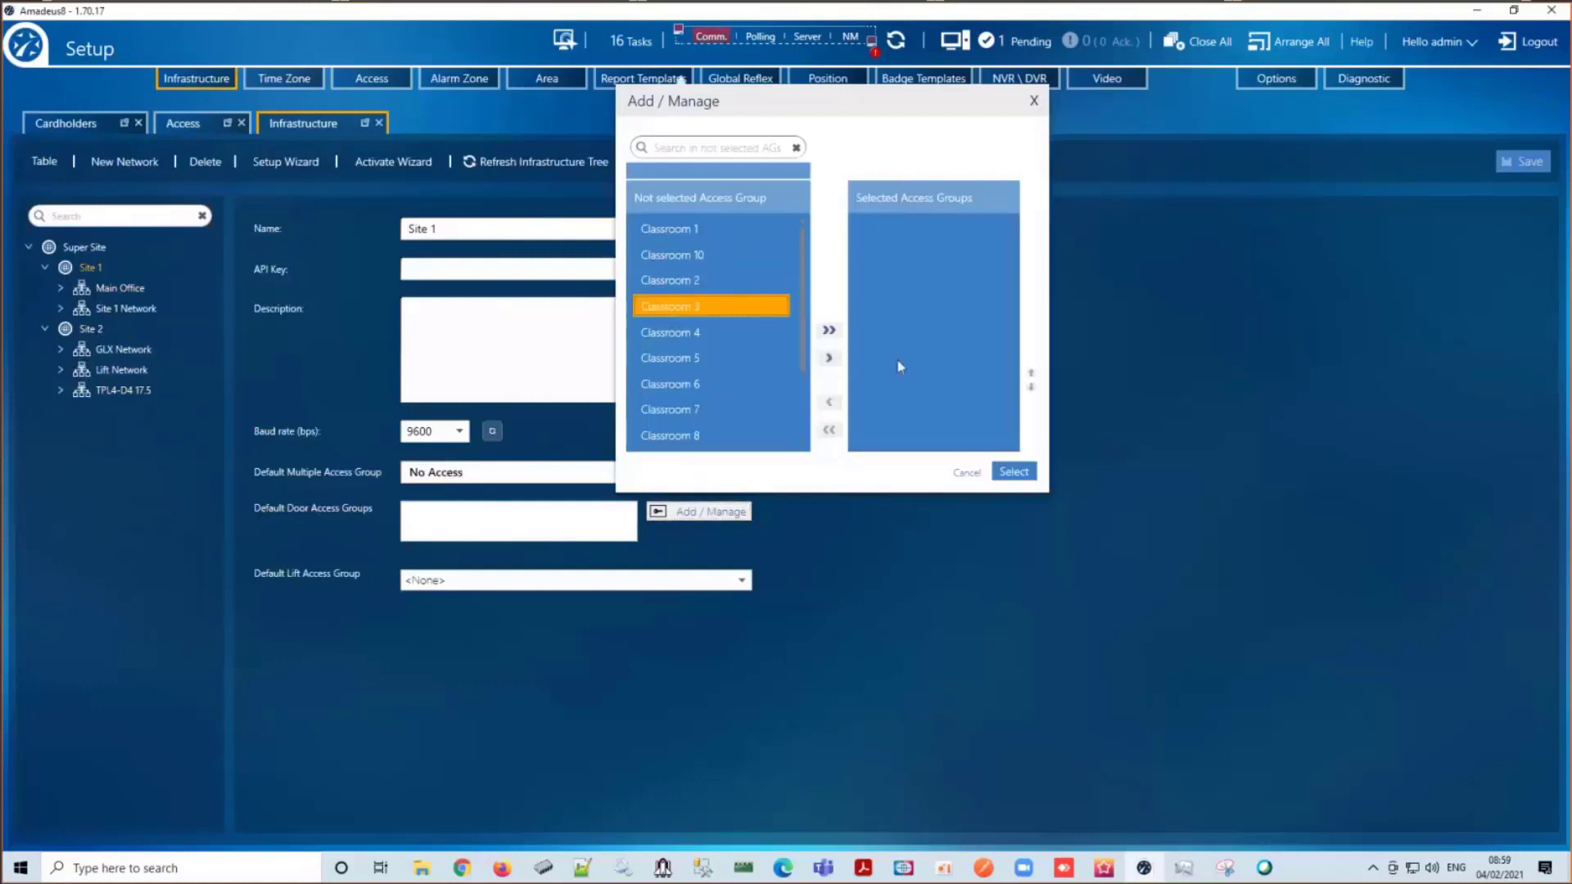
pyautogui.click(828, 358)
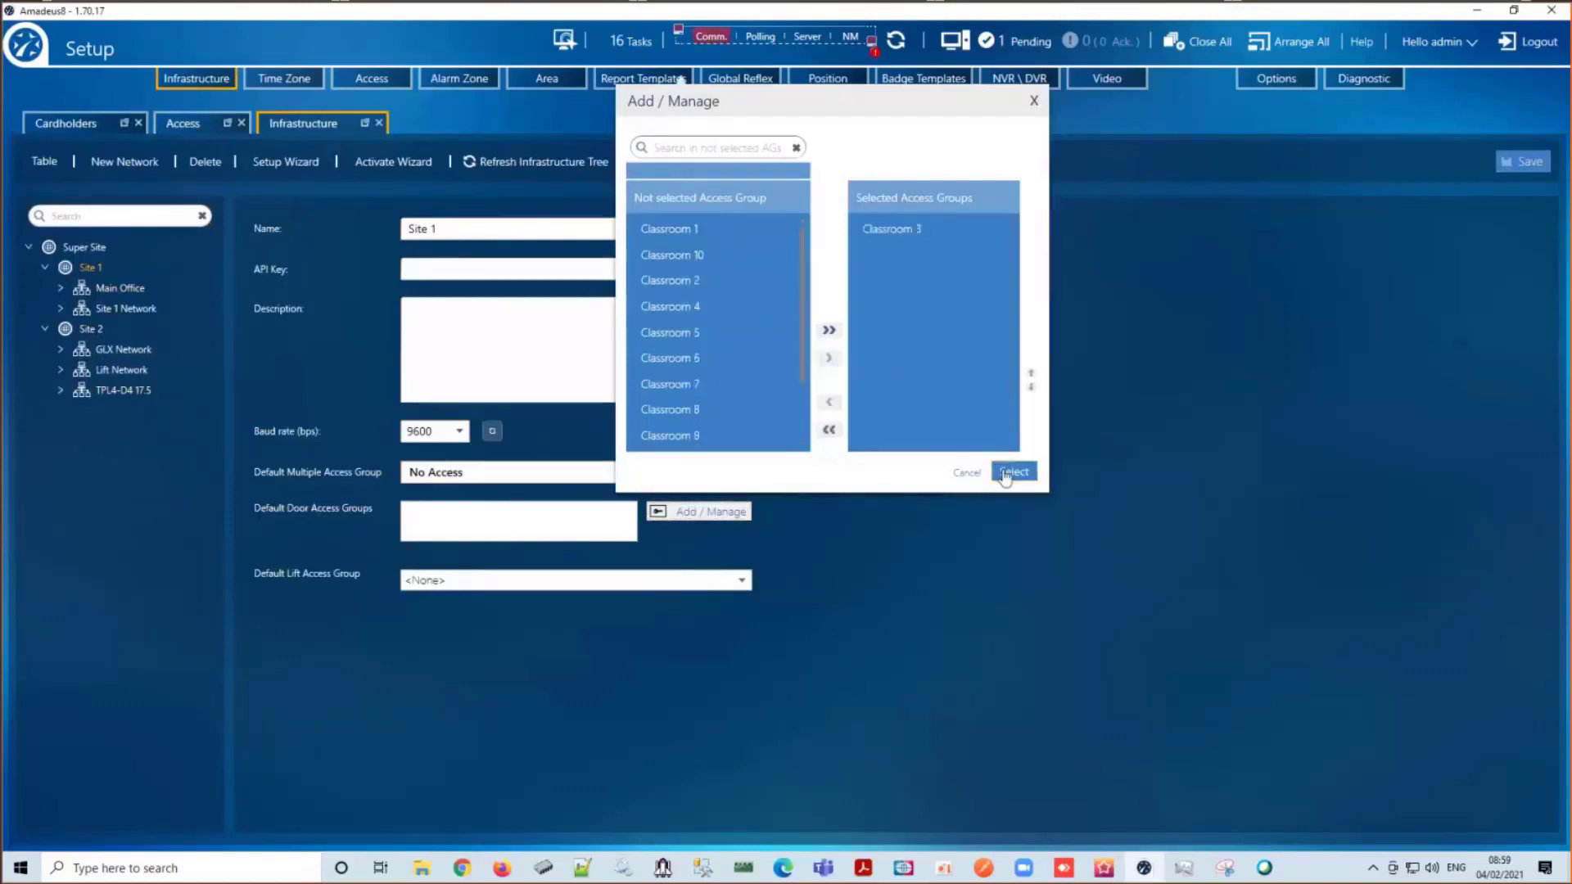
pyautogui.click(1012, 471)
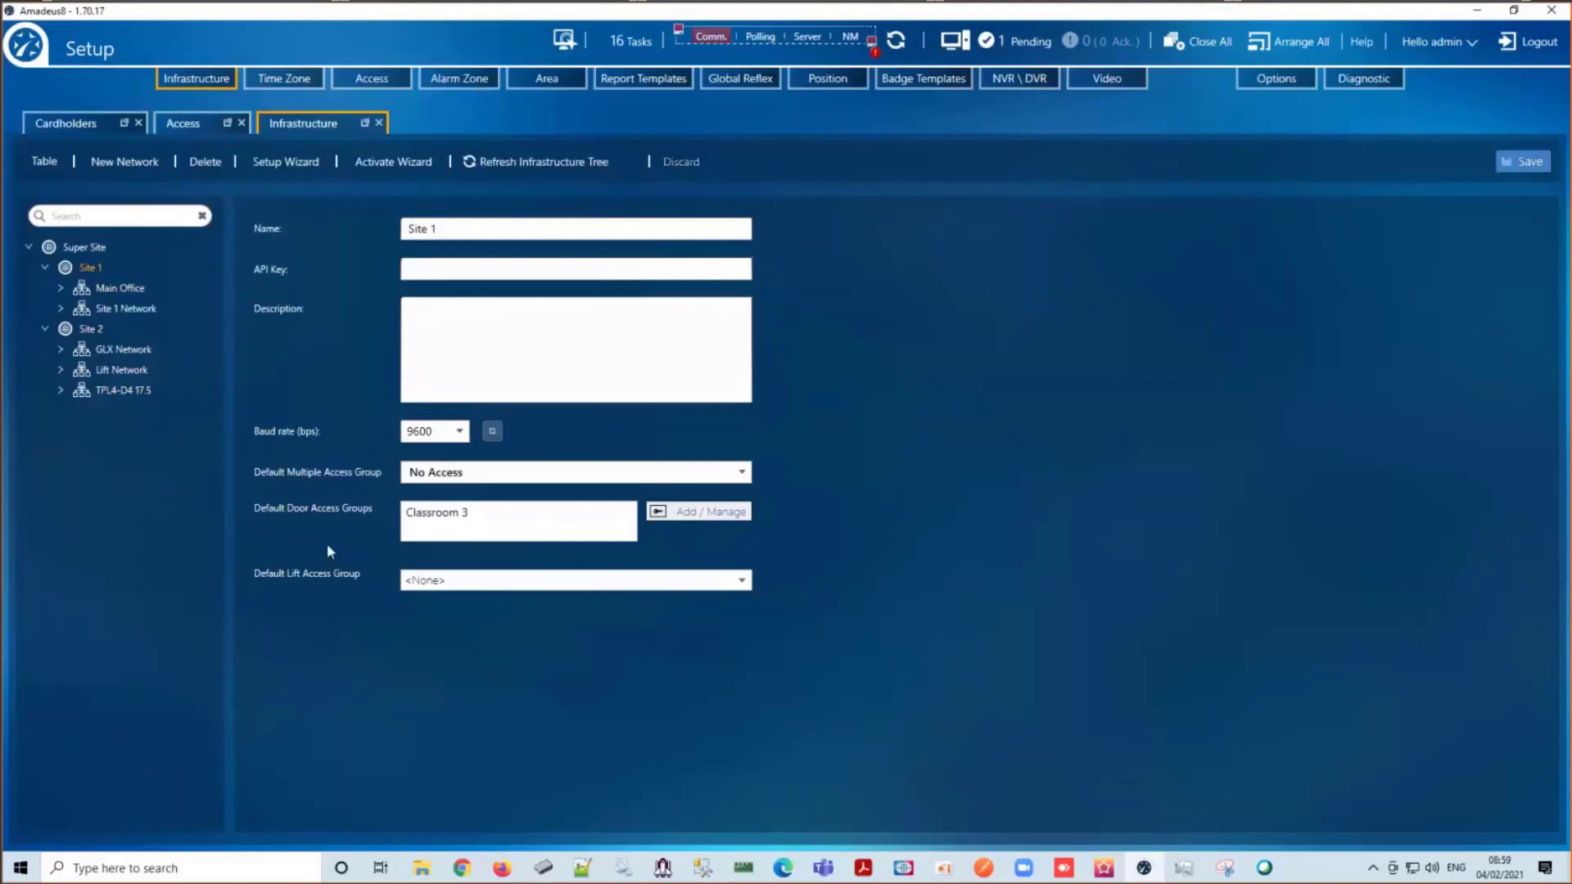
pyautogui.click(534, 514)
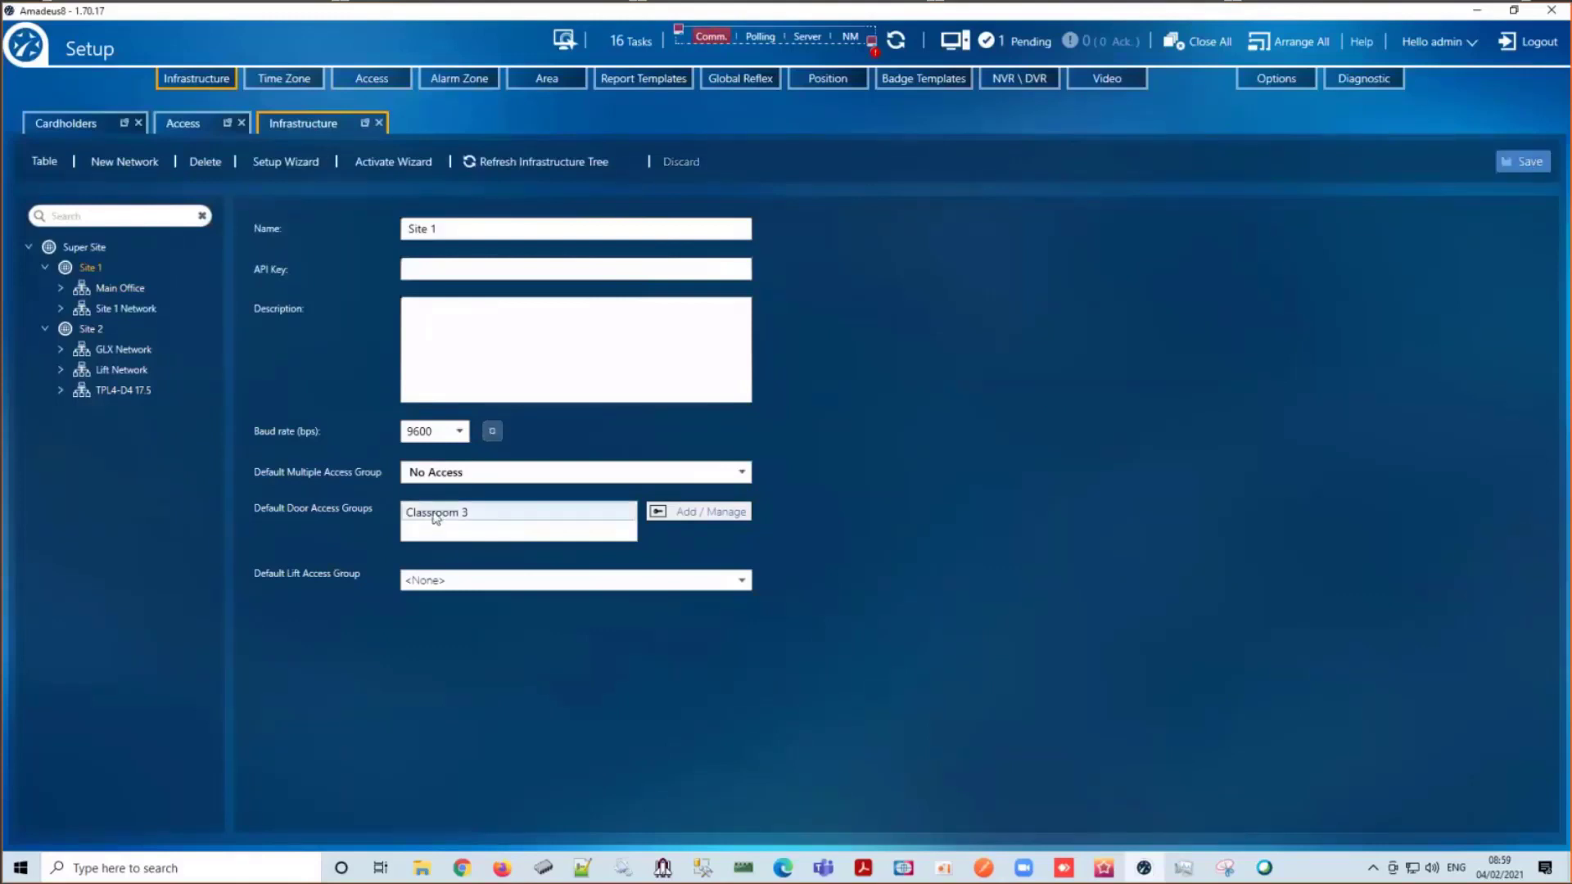